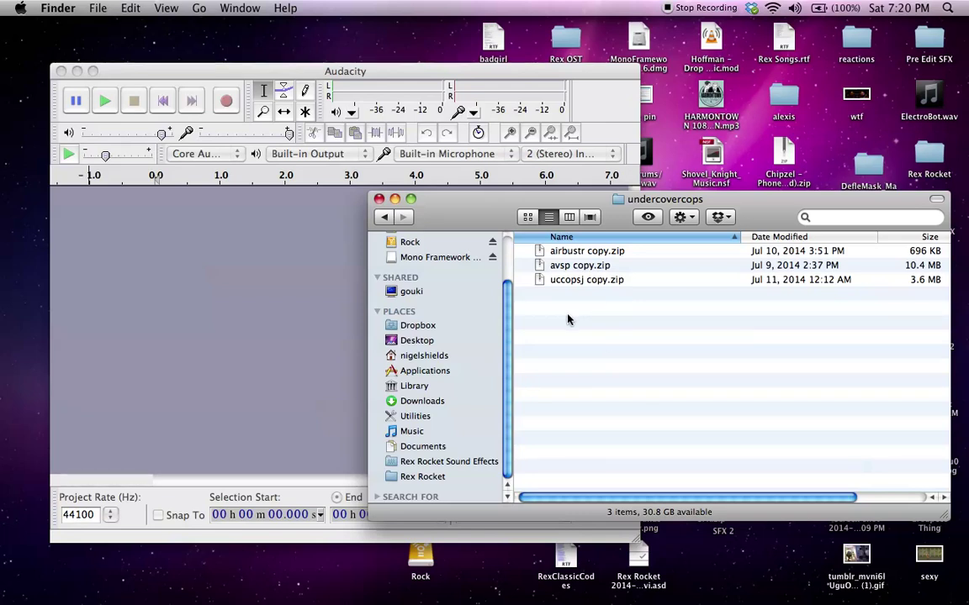
- Extract uccopsj copy.zip in the undercovercops folder, open the extracted folder and select uc_da.bin
{"action": "left_click", "coordinate": [590, 281]}
{"action": "key", "text": "Up"}
{"action": "key", "text": "Up"}
{"action": "key", "text": "Down"}
{"action": "key", "text": "Down"}
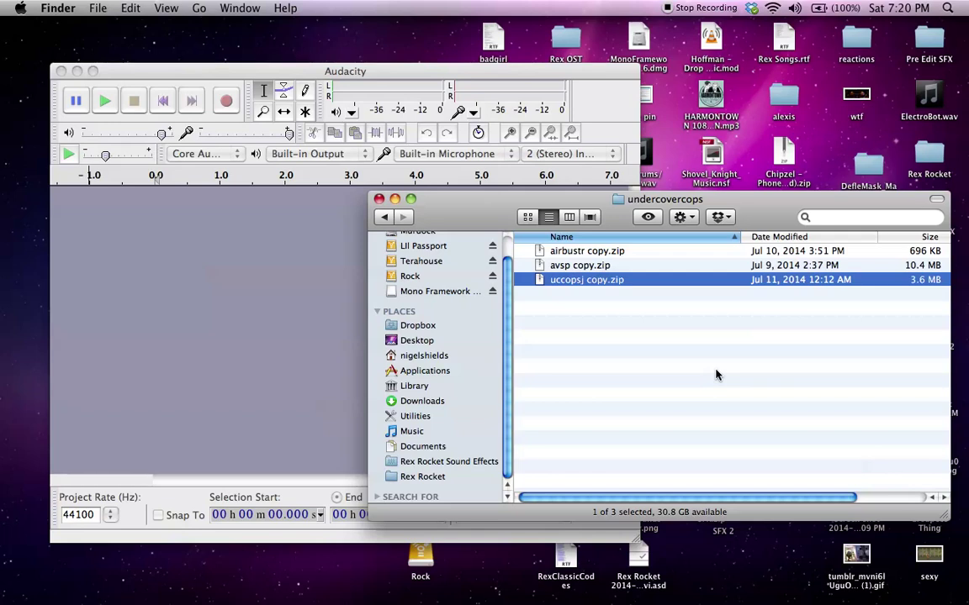
{"action": "key", "text": "super+Down"}
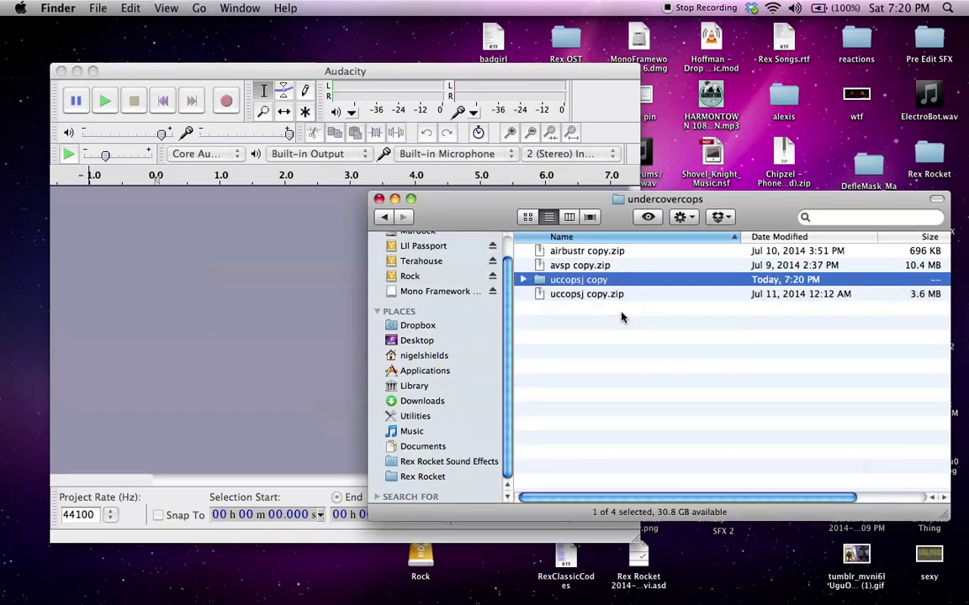
{"action": "key", "text": "super+Down"}
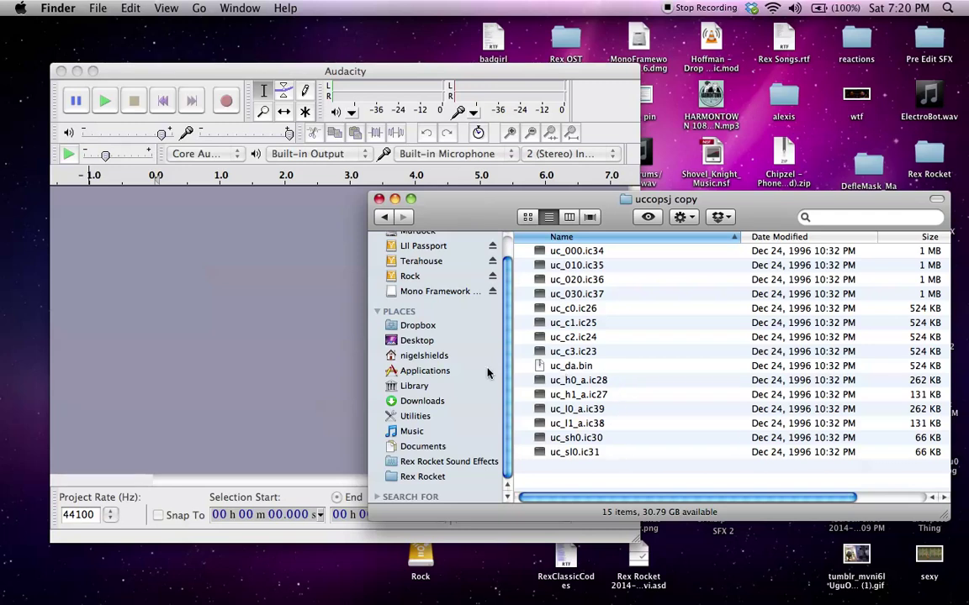
{"action": "left_click", "coordinate": [604, 367]}
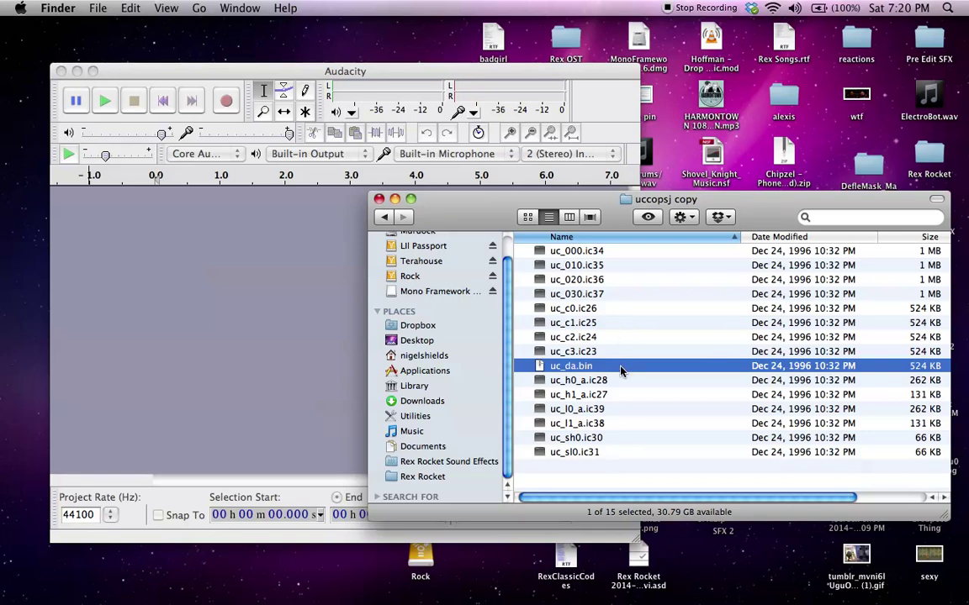
- Switch to Audacity, start a raw data import and browse to Desktop > undercovercops > uccopsj copy
{"action": "left_click", "coordinate": [269, 244]}
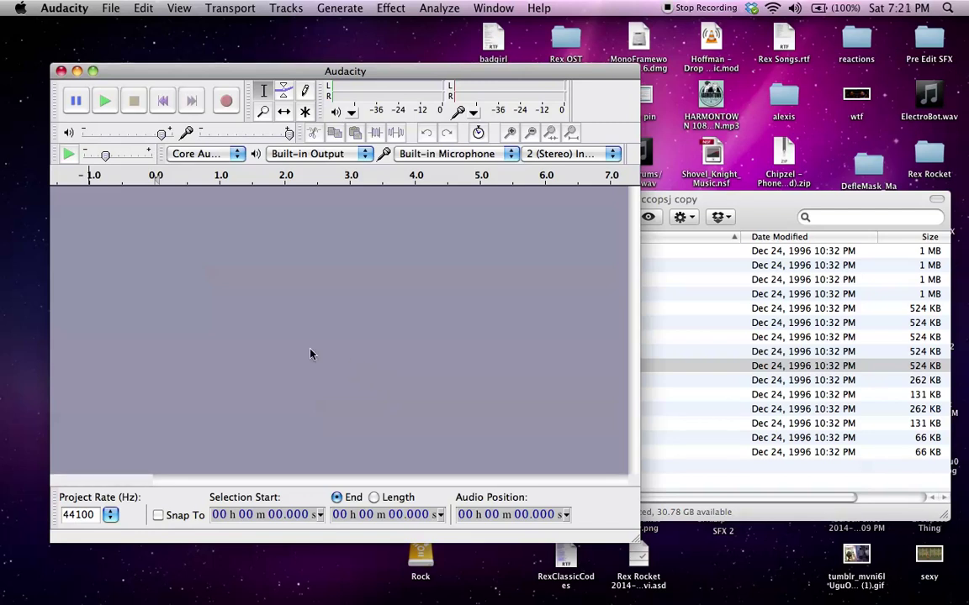
{"action": "left_click", "coordinate": [115, 8]}
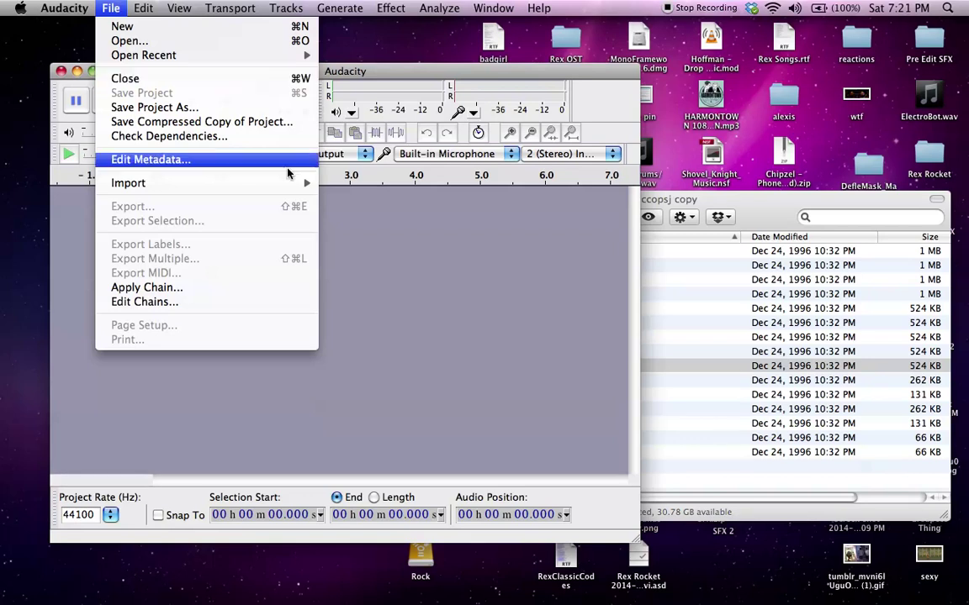
{"action": "mouse_move", "coordinate": [292, 190]}
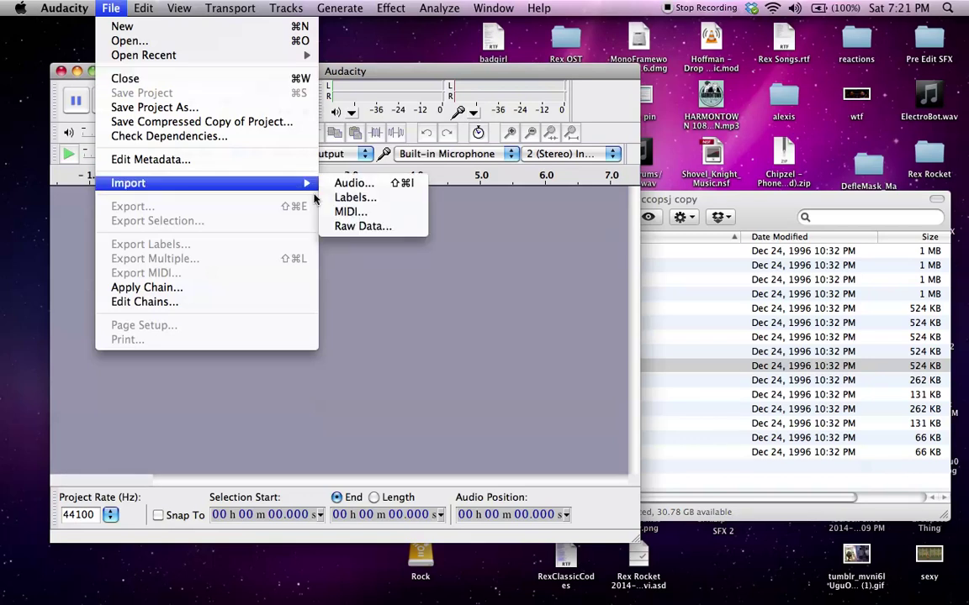
{"action": "left_click", "coordinate": [372, 228]}
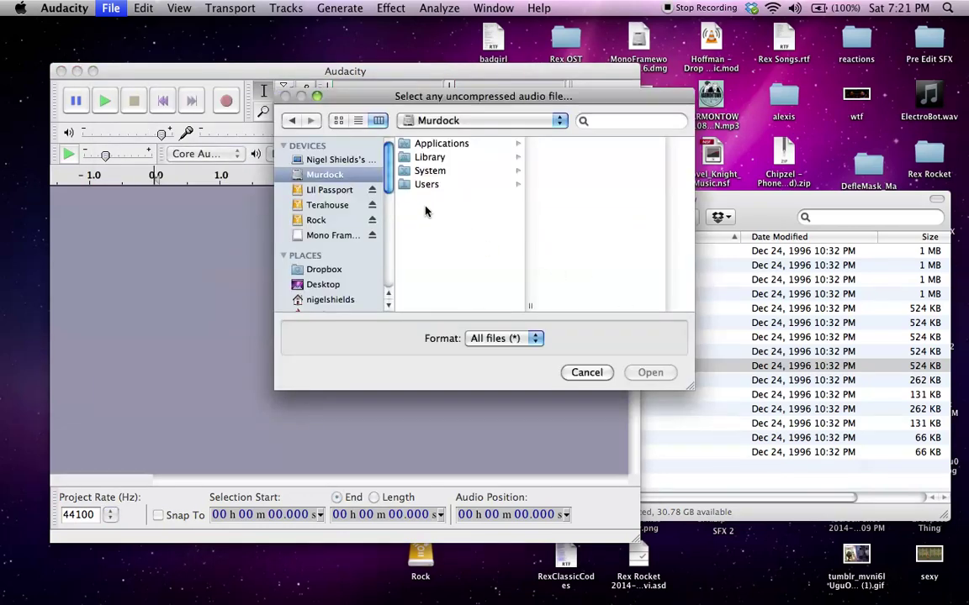
{"action": "key", "text": "super+shift+d"}
{"action": "key", "text": "u"}
{"action": "key", "text": "Right"}
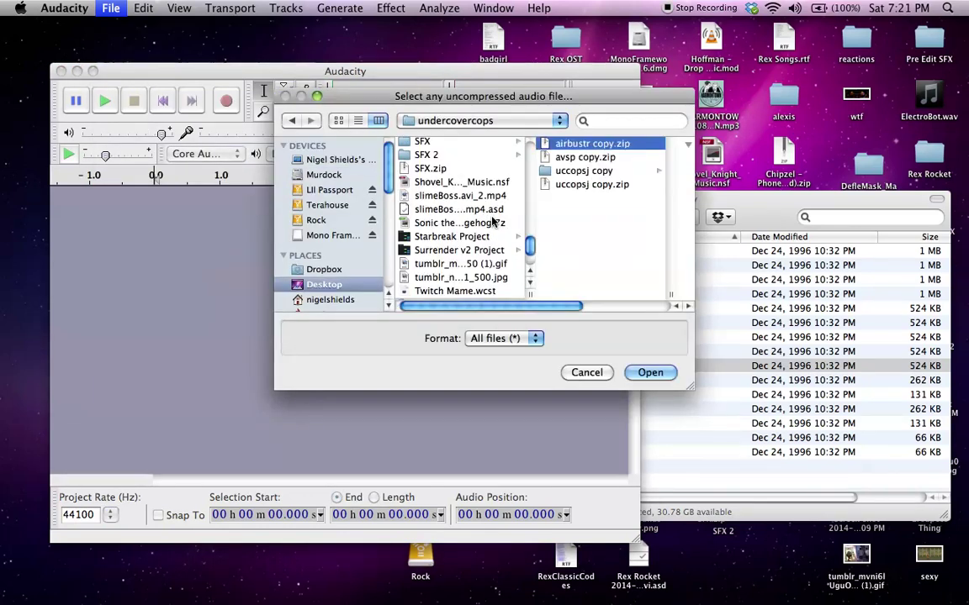
{"action": "key", "text": "Down"}
{"action": "key", "text": "Down"}
{"action": "key", "text": "Right"}
- Import uc_da.bin as Signed 16 bit PCM, big-endian, mono, at 44100 Hz
{"action": "left_click", "coordinate": [459, 252]}
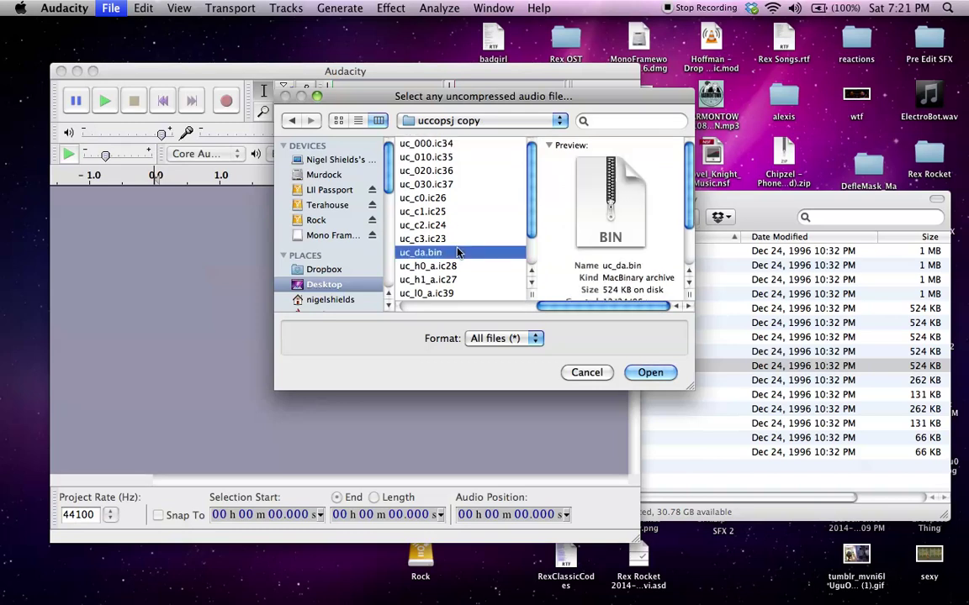
{"action": "key", "text": "Return"}
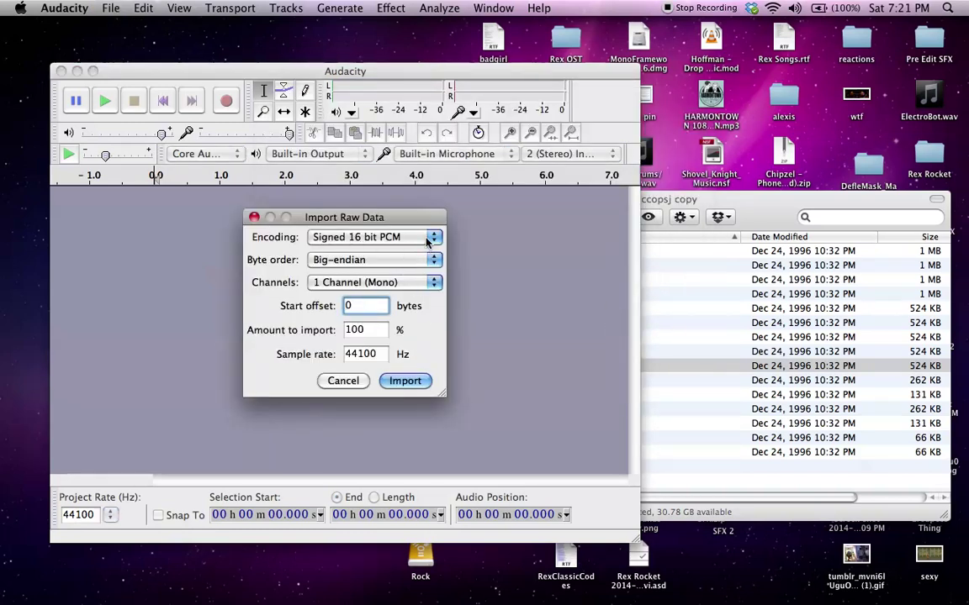
{"action": "left_click", "coordinate": [410, 382]}
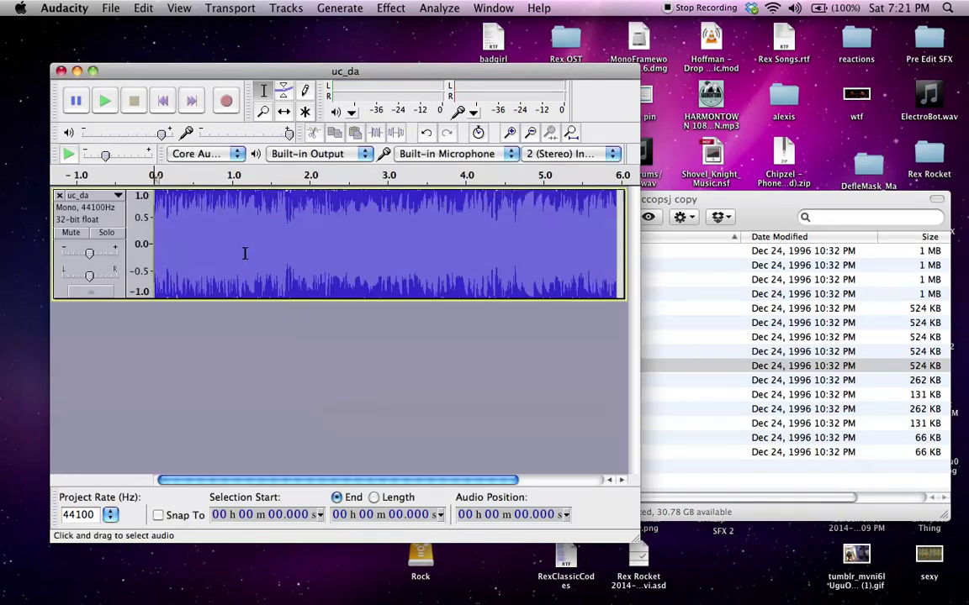
- Play the start of the imported uc_da track, stop playback and remove the track
{"action": "key", "text": "space"}
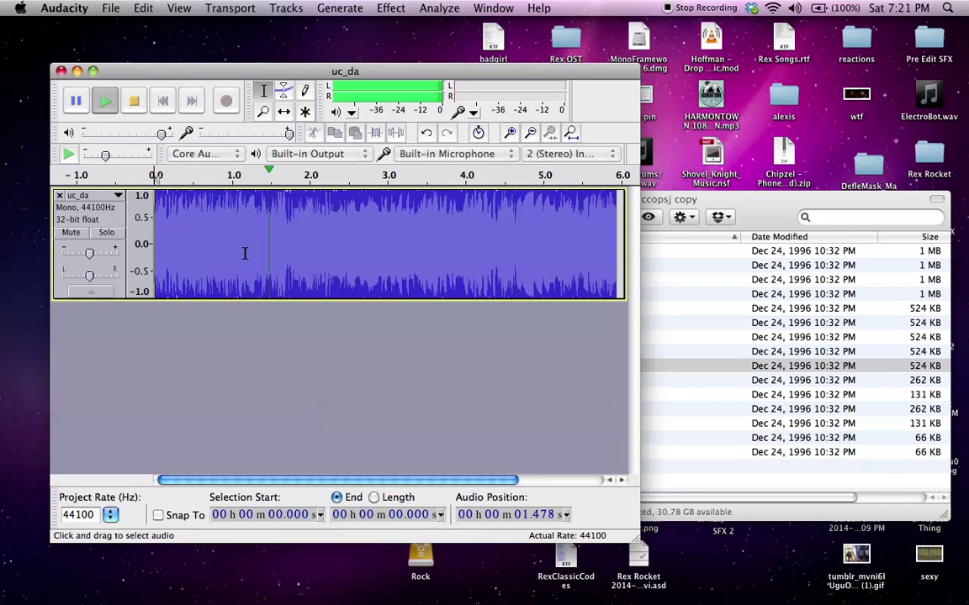
{"action": "left_click", "coordinate": [133, 101]}
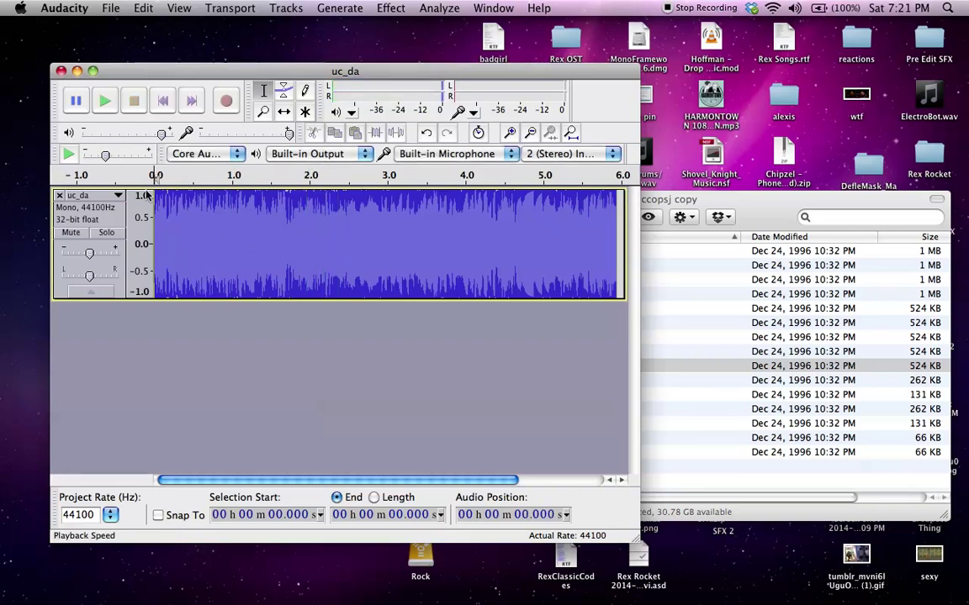
{"action": "left_click", "coordinate": [58, 195]}
- Import uc_da.bin as raw data with Unsigned 8 bit PCM encoding, mono at 44100 Hz, and play its start briefly
{"action": "left_click", "coordinate": [142, 7]}
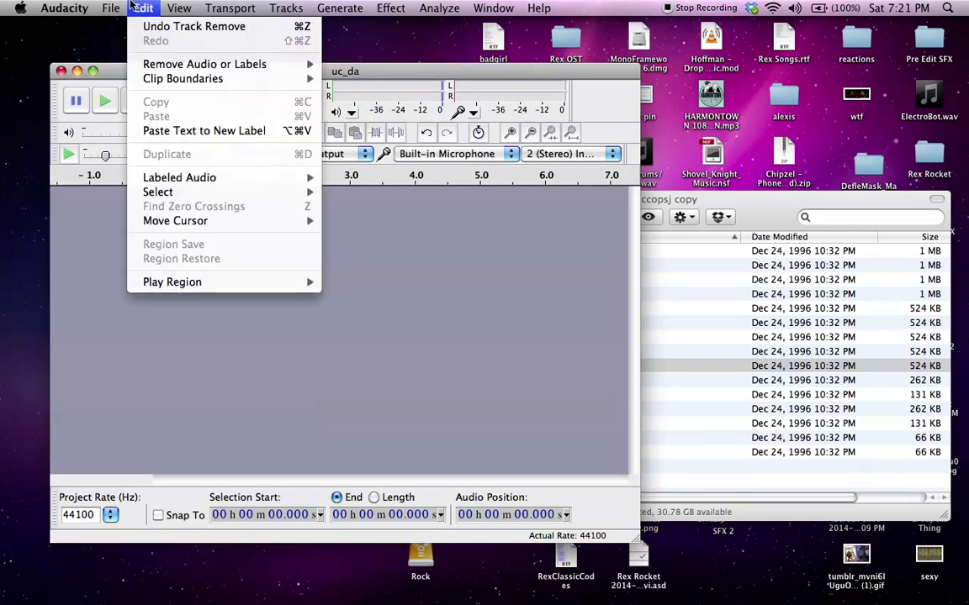
{"action": "mouse_move", "coordinate": [110, 8]}
{"action": "mouse_move", "coordinate": [148, 184]}
{"action": "left_click", "coordinate": [345, 223]}
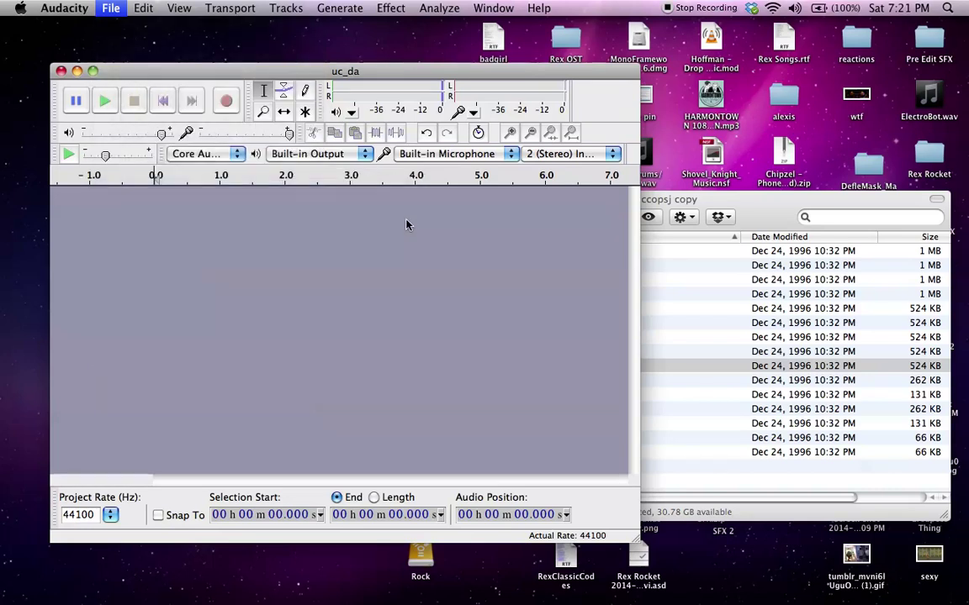
{"action": "left_click", "coordinate": [446, 266]}
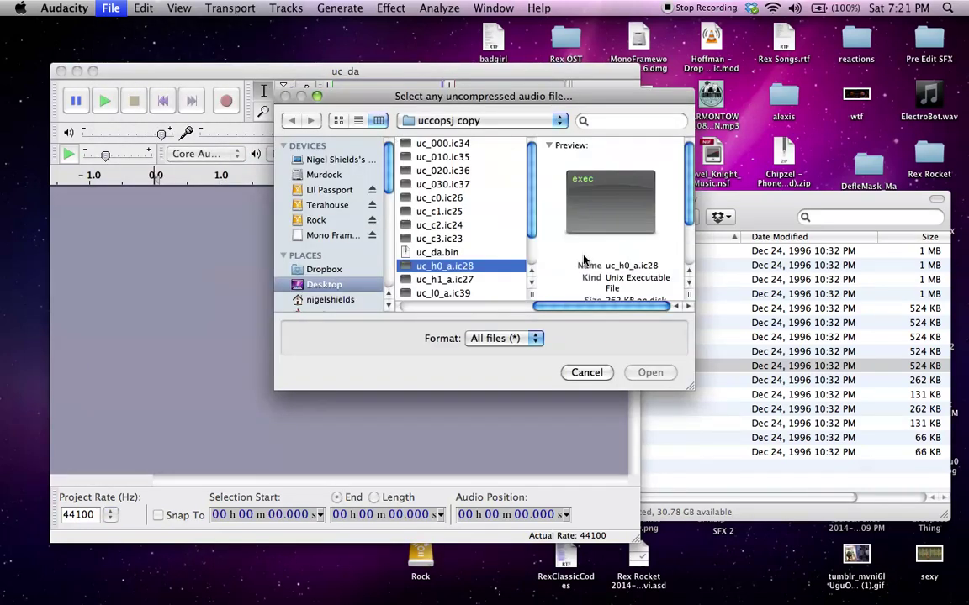
{"action": "double_click", "coordinate": [512, 264]}
{"action": "left_click", "coordinate": [367, 237]}
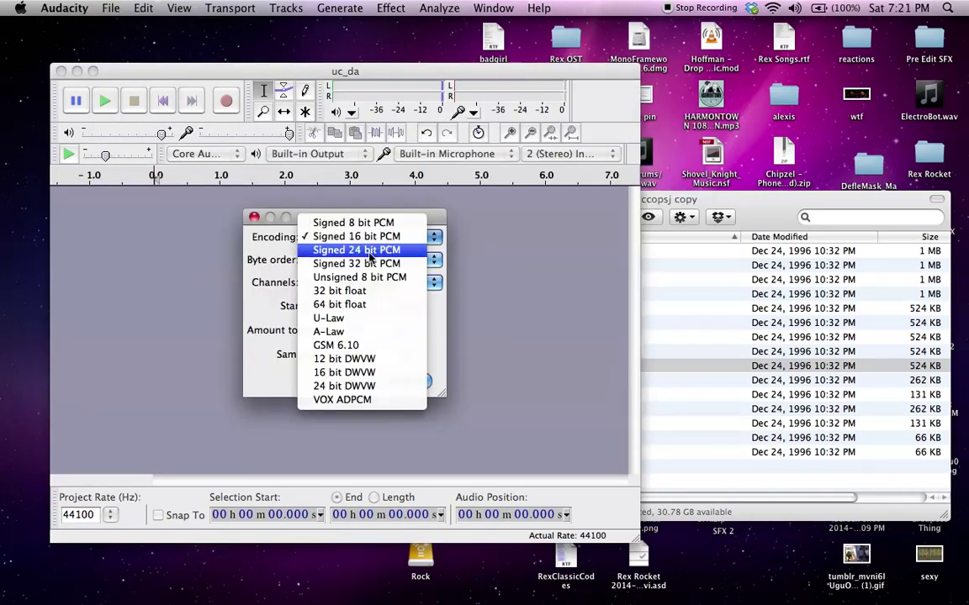
{"action": "left_click", "coordinate": [366, 276]}
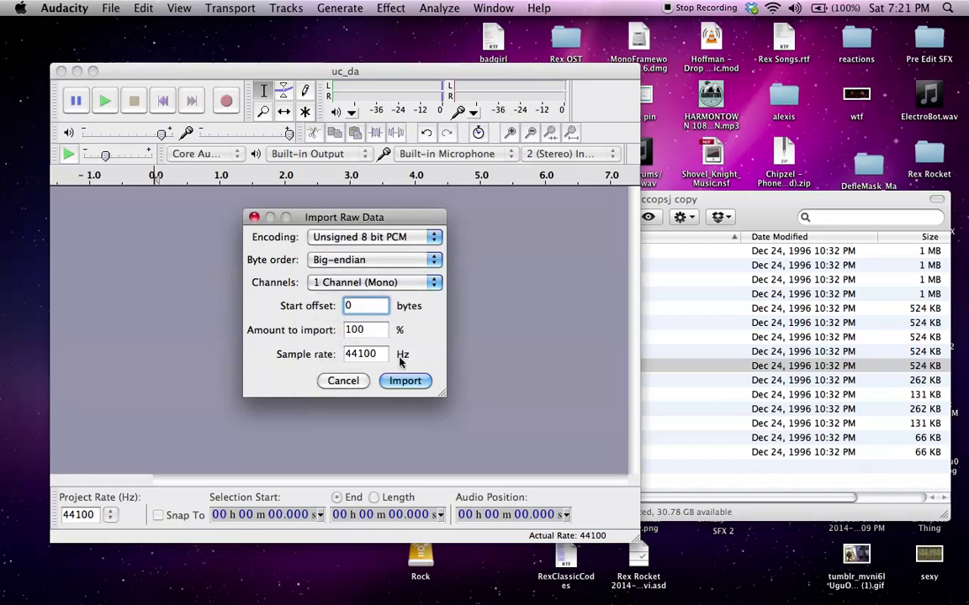
{"action": "left_click", "coordinate": [415, 384]}
{"action": "key", "text": "space"}
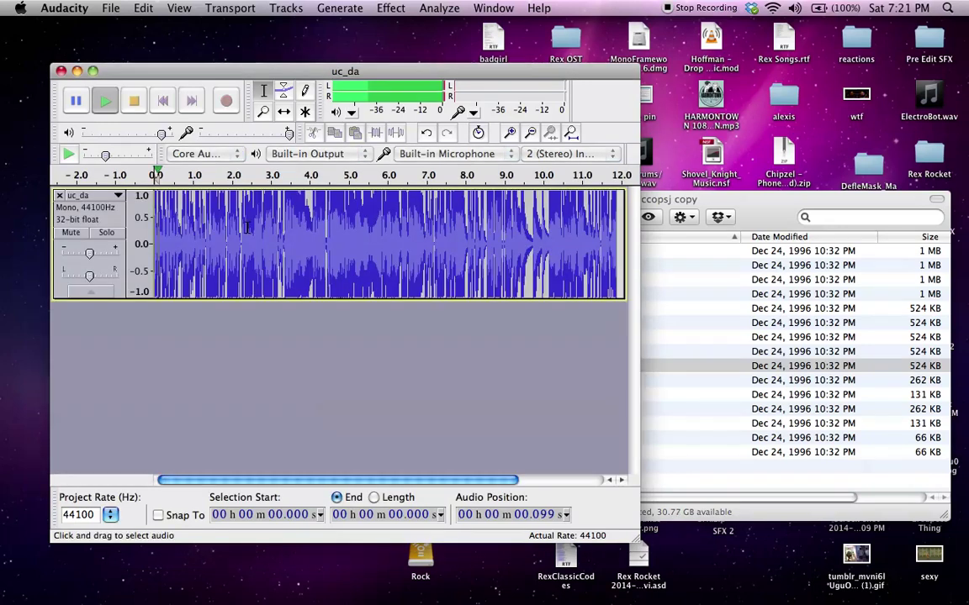
{"action": "key", "text": "space"}
- Select the whole track and slow it down with Change Speed from 45 to 33 1/3 vinyl RPM
{"action": "key", "text": "super+a"}
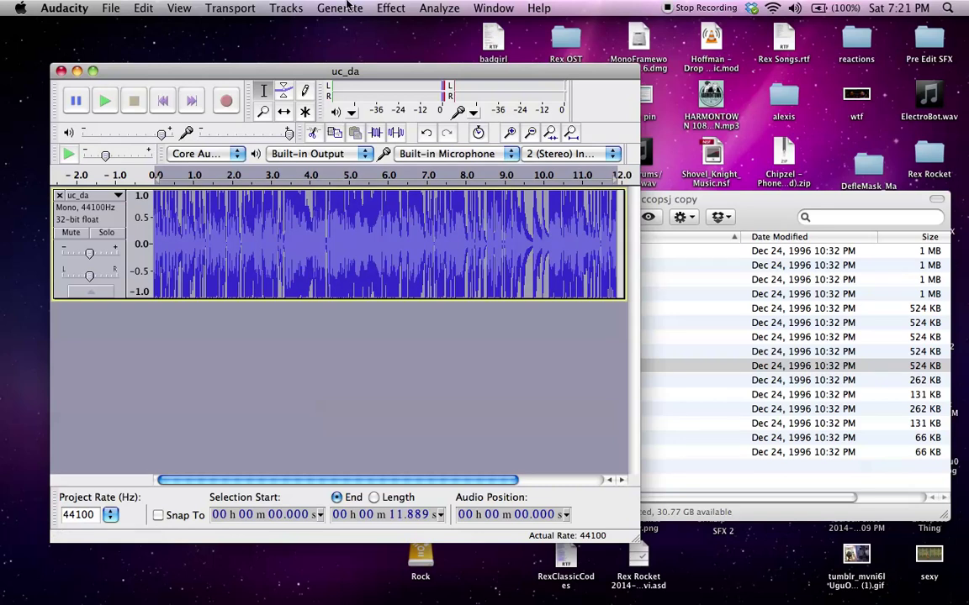
{"action": "left_click", "coordinate": [340, 8]}
{"action": "mouse_move", "coordinate": [391, 8]}
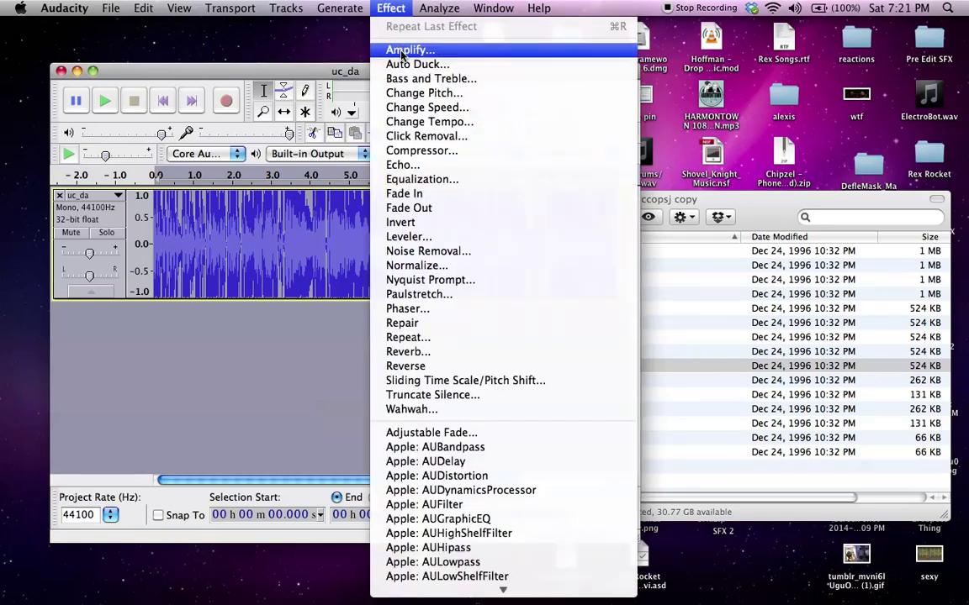
{"action": "left_click", "coordinate": [420, 108]}
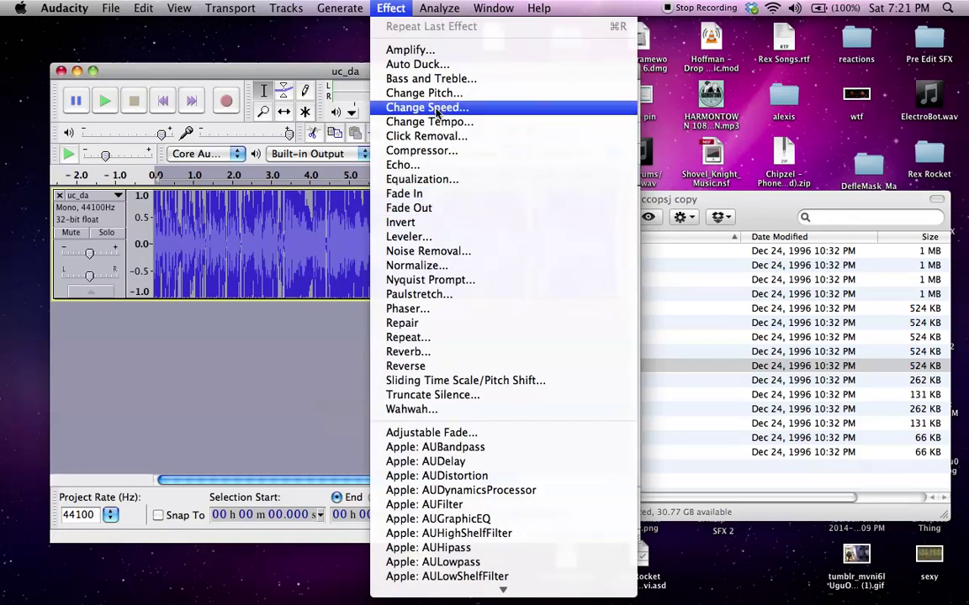
{"action": "left_click", "coordinate": [357, 330]}
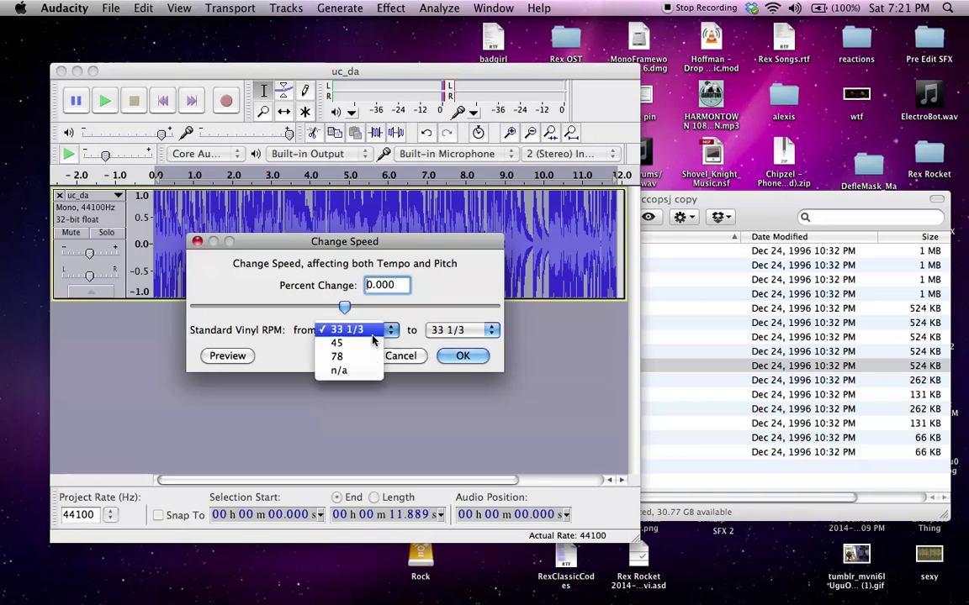
{"action": "left_click", "coordinate": [336, 342]}
{"action": "left_click", "coordinate": [454, 357]}
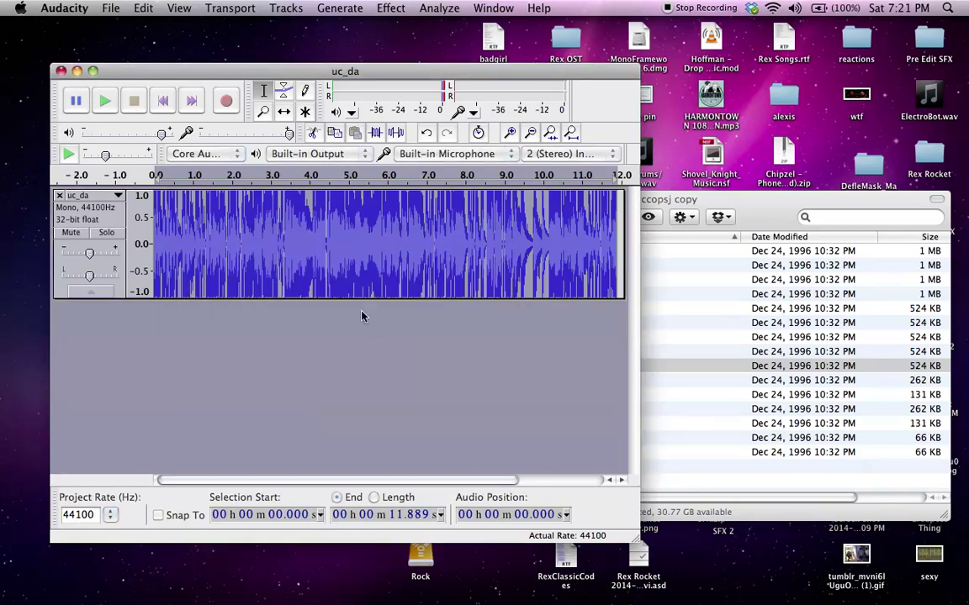
- Repeat the Change Speed effect three times on the track and play its start to check the speed
{"action": "key", "text": "super+r"}
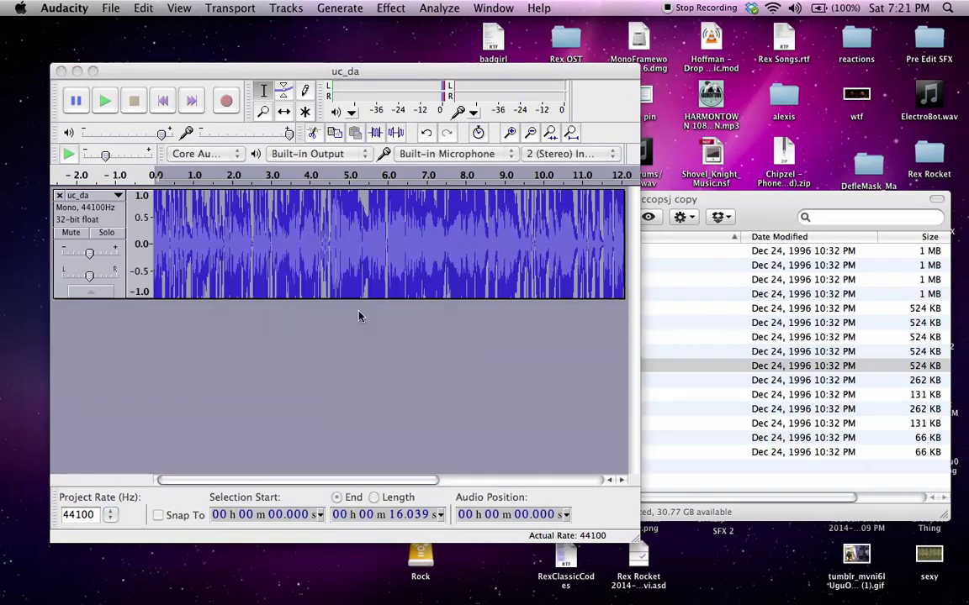
{"action": "key", "text": "super+r"}
{"action": "key", "text": "super+r"}
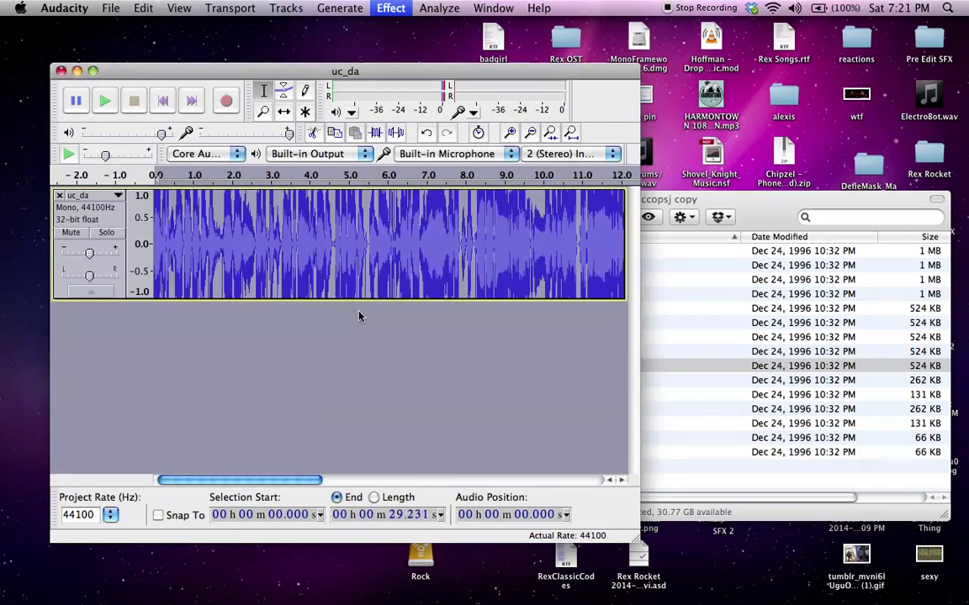
{"action": "key", "text": "space"}
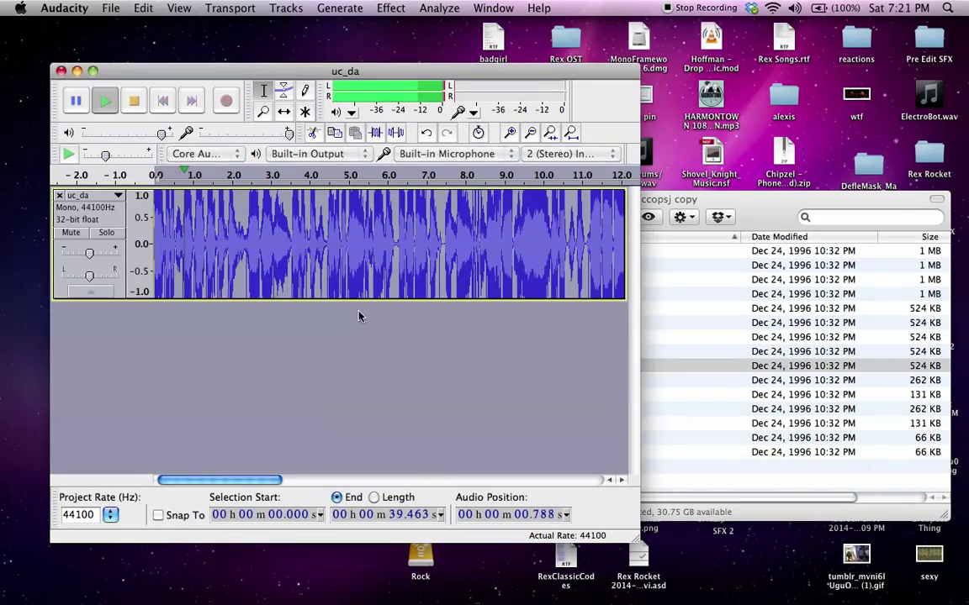
{"action": "key", "text": "space"}
- Repeat the Change Speed effect two more times on the track and listen to its opening seconds
{"action": "key", "text": "super+r"}
{"action": "key", "text": "super+r"}
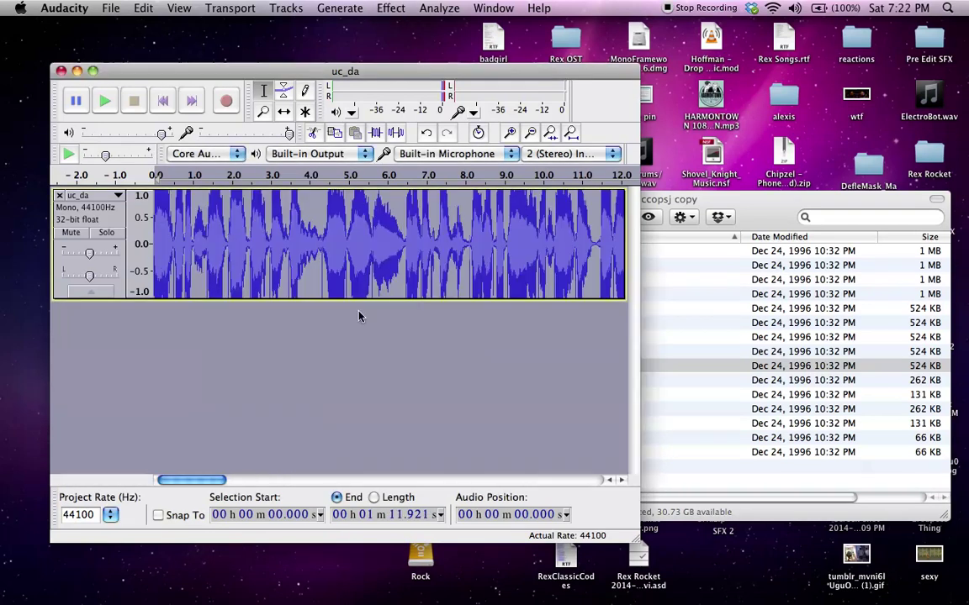
{"action": "key", "text": "space"}
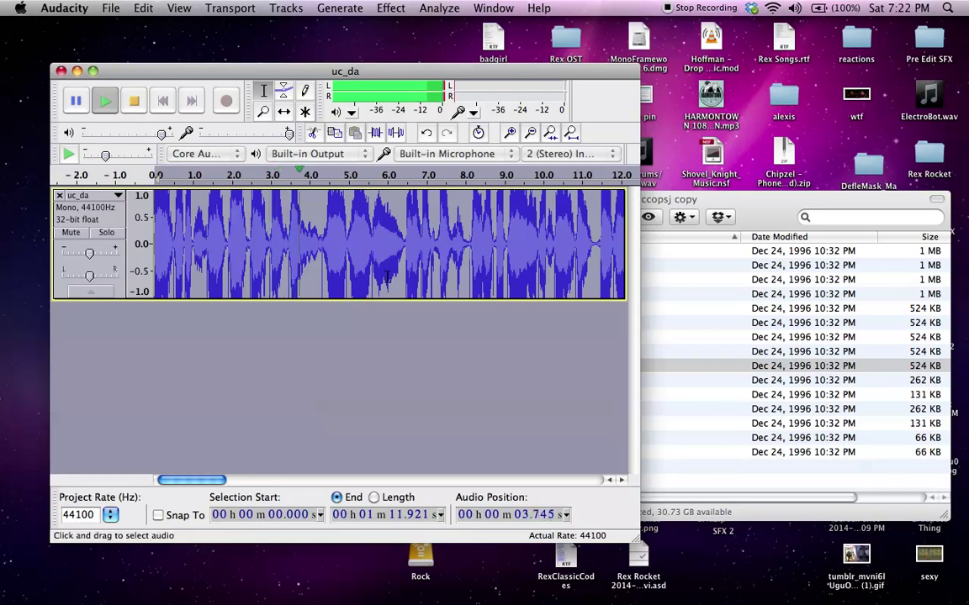
{"action": "key", "text": "space"}
- Listen to the slowed uc_da track from about 48.8 seconds through to its end
{"action": "left_click_drag", "start_coordinate": [217, 480], "coordinate": [599, 488]}
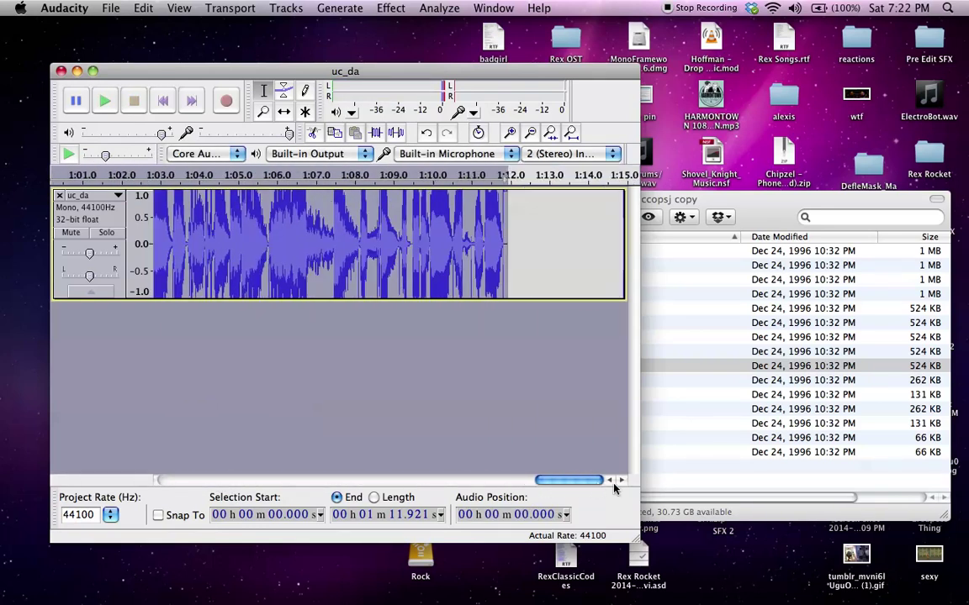
{"action": "left_click", "coordinate": [403, 249]}
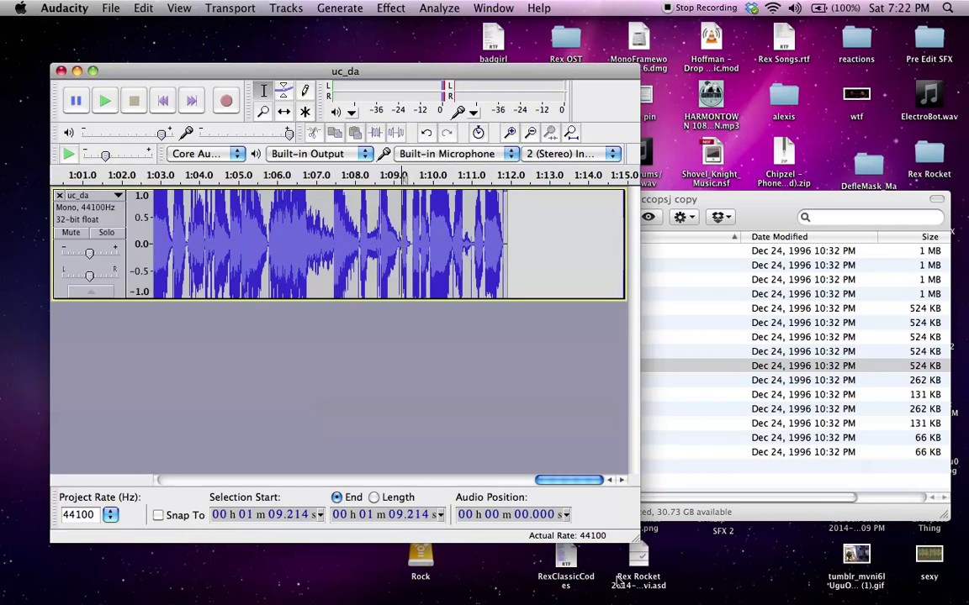
{"action": "left_click_drag", "start_coordinate": [555, 478], "coordinate": [471, 480]}
{"action": "left_click", "coordinate": [336, 215]}
{"action": "left_click", "coordinate": [204, 212]}
{"action": "left_click", "coordinate": [173, 229]}
{"action": "key", "text": "space"}
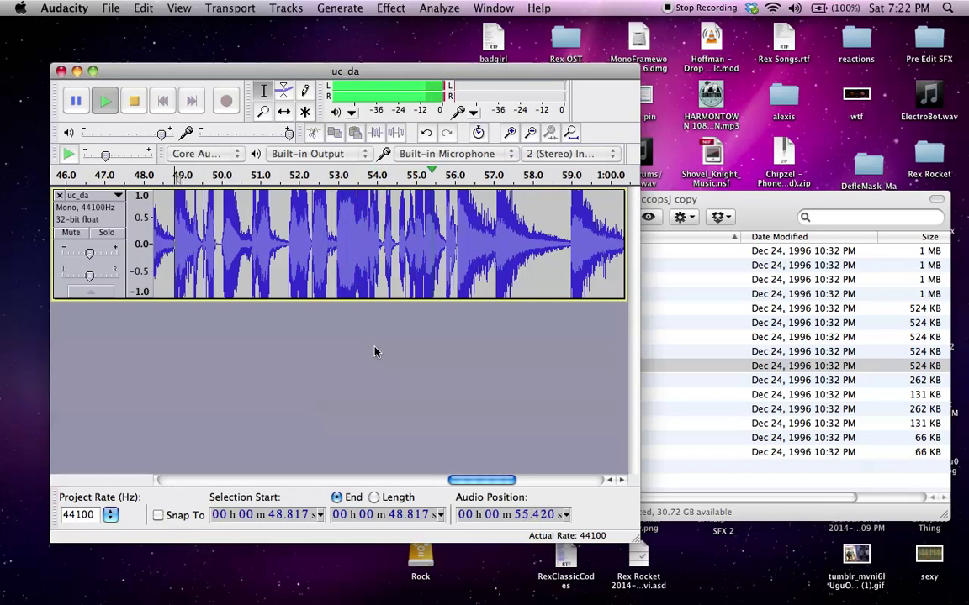
{"action": "left_click_drag", "start_coordinate": [486, 482], "coordinate": [547, 491]}
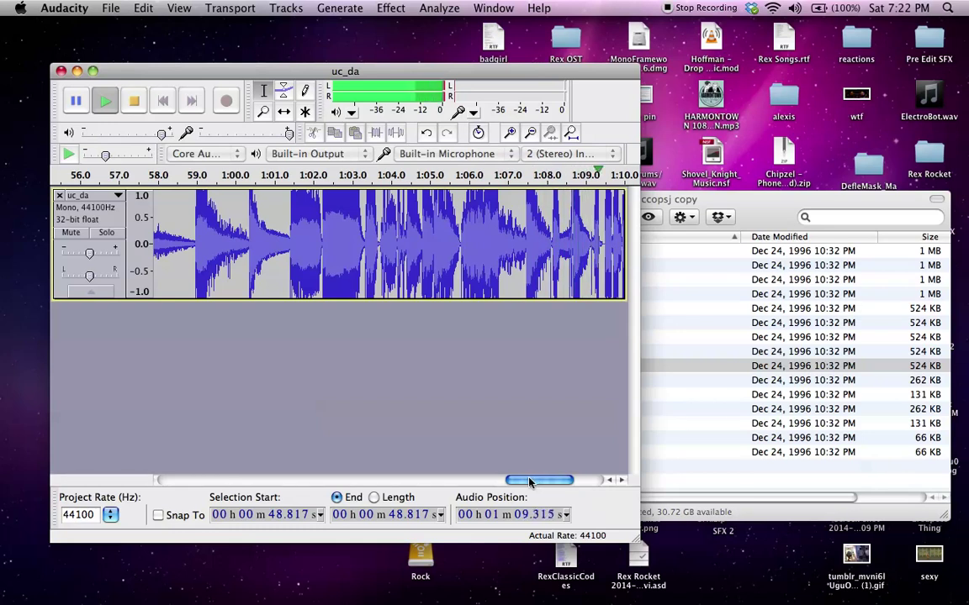
{"action": "left_click_drag", "start_coordinate": [530, 482], "coordinate": [560, 482]}
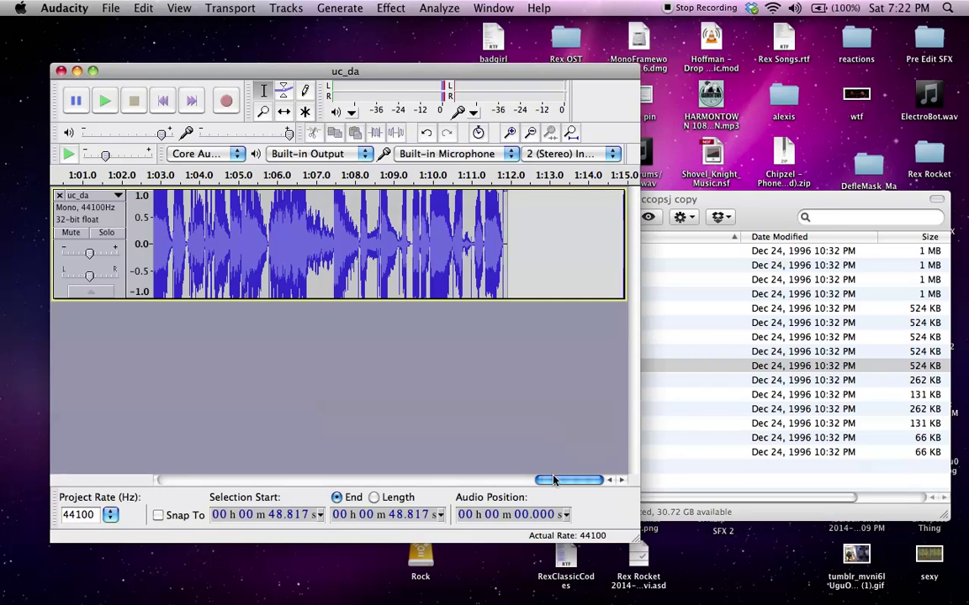
- Play the slowed uc_da track from about 1.02 seconds to listen to the sample that begins there
{"action": "left_click_drag", "start_coordinate": [555, 486], "coordinate": [53, 380]}
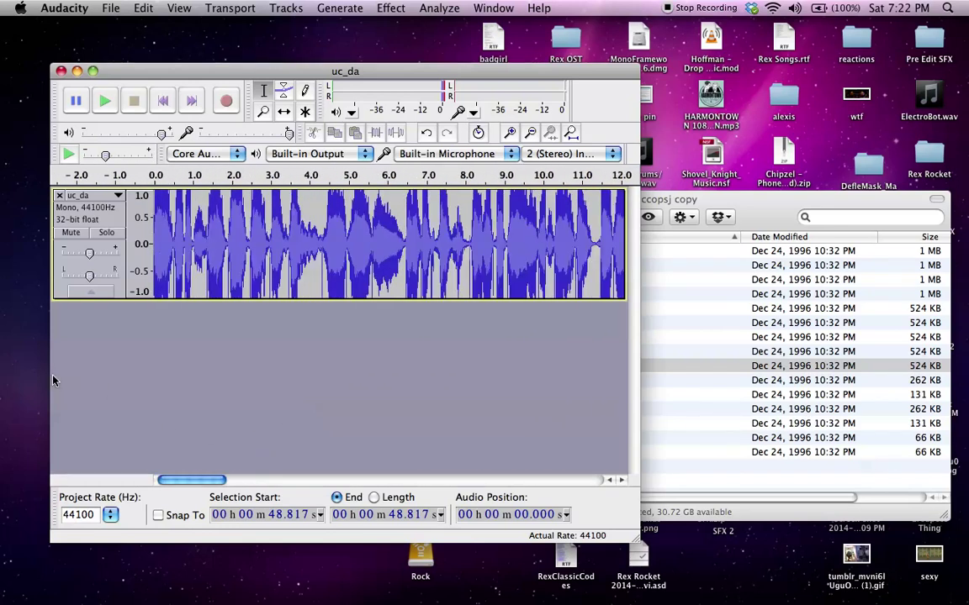
{"action": "left_click", "coordinate": [530, 134]}
{"action": "left_click", "coordinate": [530, 134]}
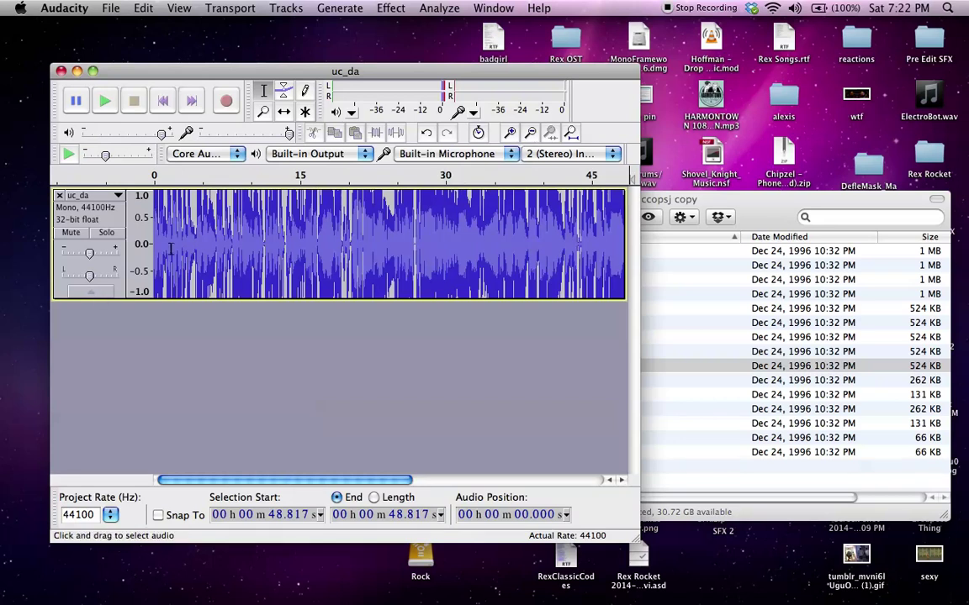
{"action": "left_click", "coordinate": [168, 215]}
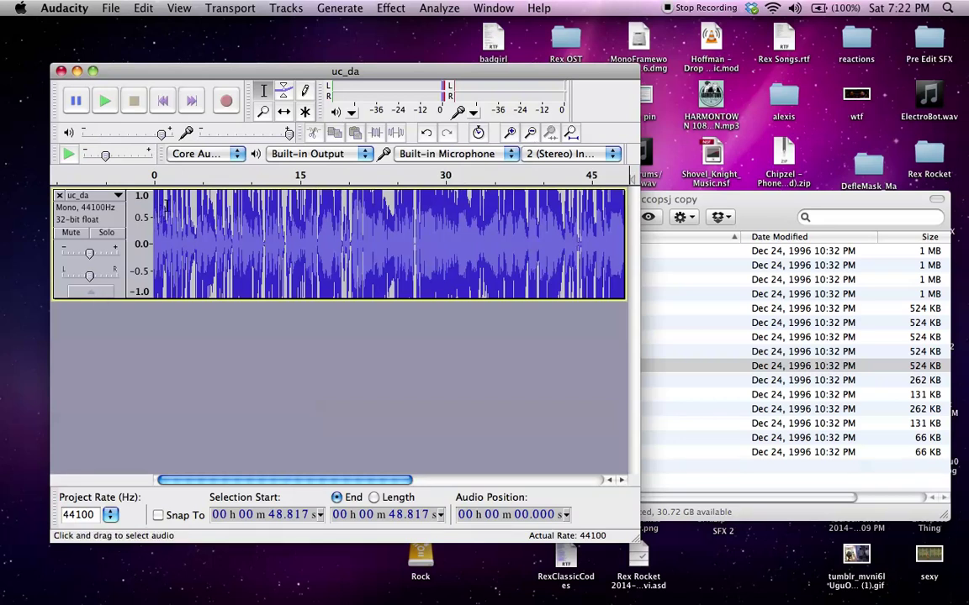
{"action": "left_click", "coordinate": [510, 133]}
{"action": "left_click", "coordinate": [509, 133]}
{"action": "left_click", "coordinate": [510, 133]}
{"action": "left_click", "coordinate": [258, 274]}
{"action": "left_click", "coordinate": [238, 274]}
{"action": "left_click", "coordinate": [232, 274]}
{"action": "left_click", "coordinate": [234, 274]}
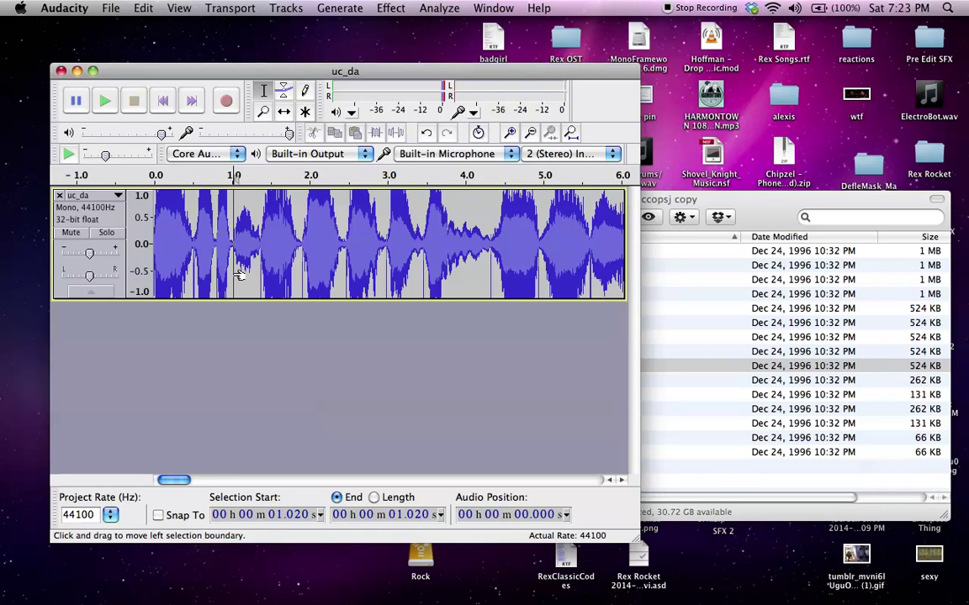
{"action": "key", "text": "space"}
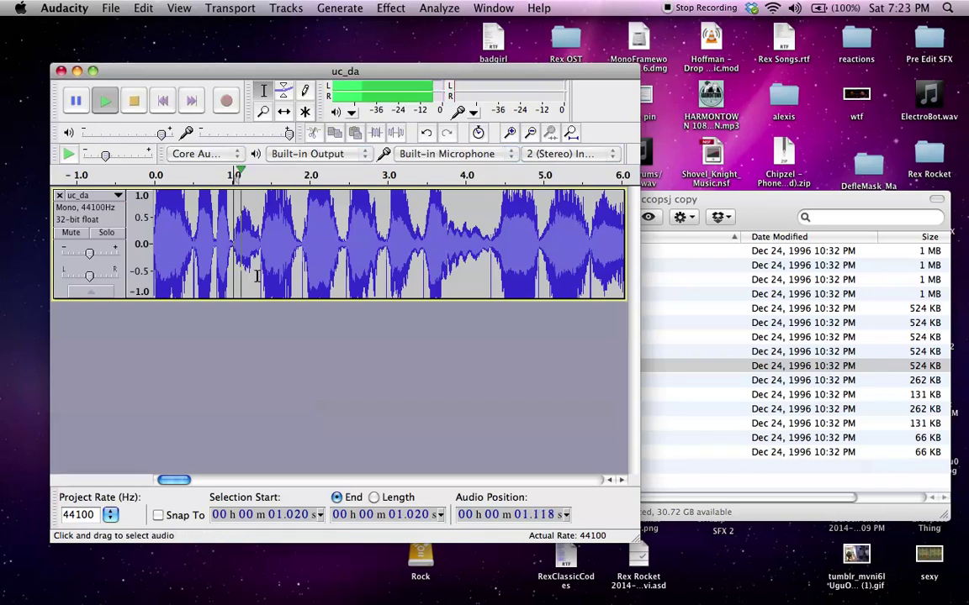
- Play the slowed track from about 3.48 seconds to listen to the sample that begins there, and stop playback
{"action": "left_click", "coordinate": [425, 254]}
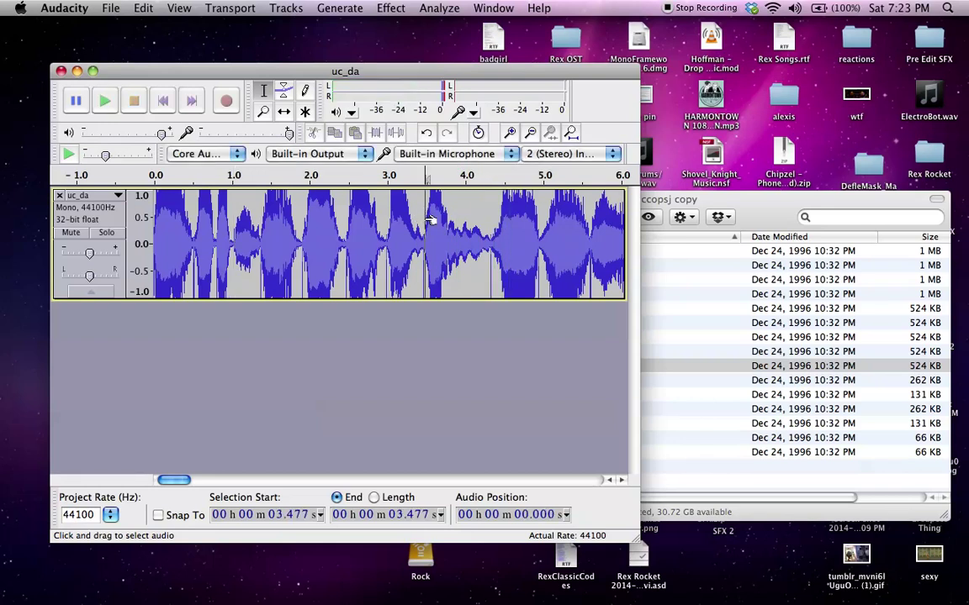
{"action": "key", "text": "space"}
{"action": "key", "text": "space"}
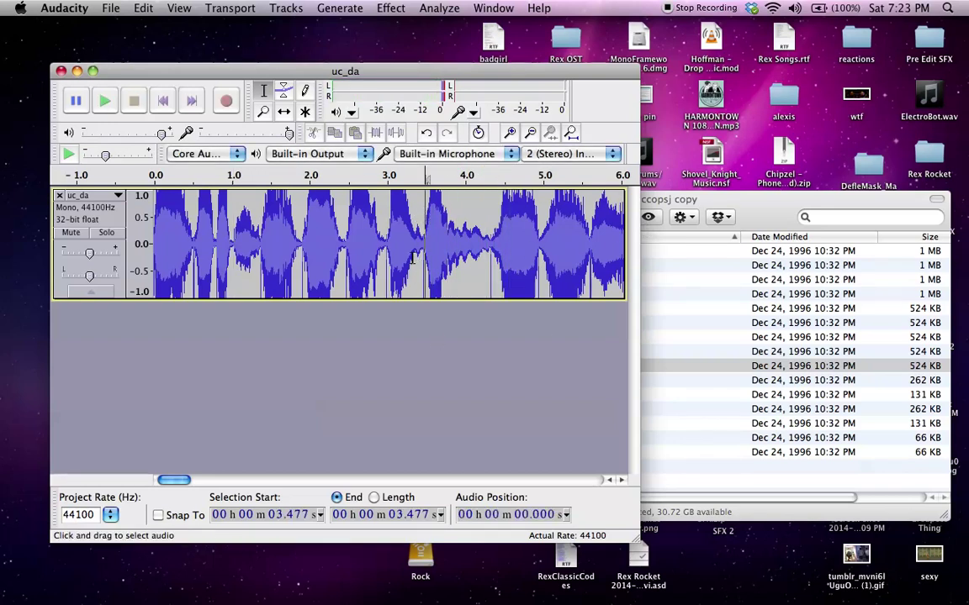
{"action": "left_click", "coordinate": [530, 133]}
{"action": "left_click", "coordinate": [530, 133]}
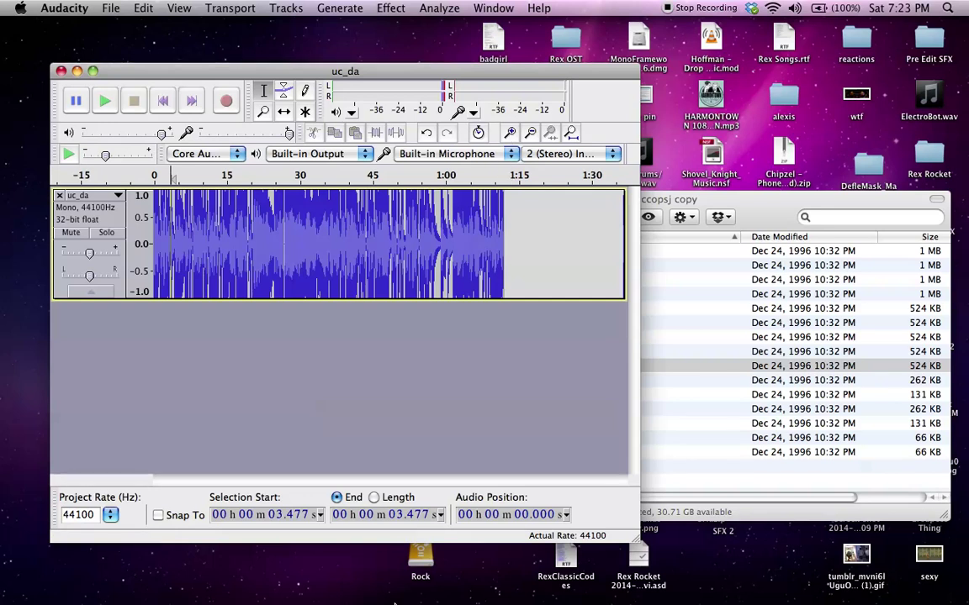
- Remove the slowed track and import uc_da.bin again as raw data: Unsigned 8 bit PCM, Big-endian, mono, 44100 Hz
{"action": "mouse_move", "coordinate": [269, 580]}
{"action": "left_click", "coordinate": [59, 195]}
{"action": "left_click", "coordinate": [110, 8]}
{"action": "mouse_move", "coordinate": [177, 183]}
{"action": "left_click", "coordinate": [368, 224]}
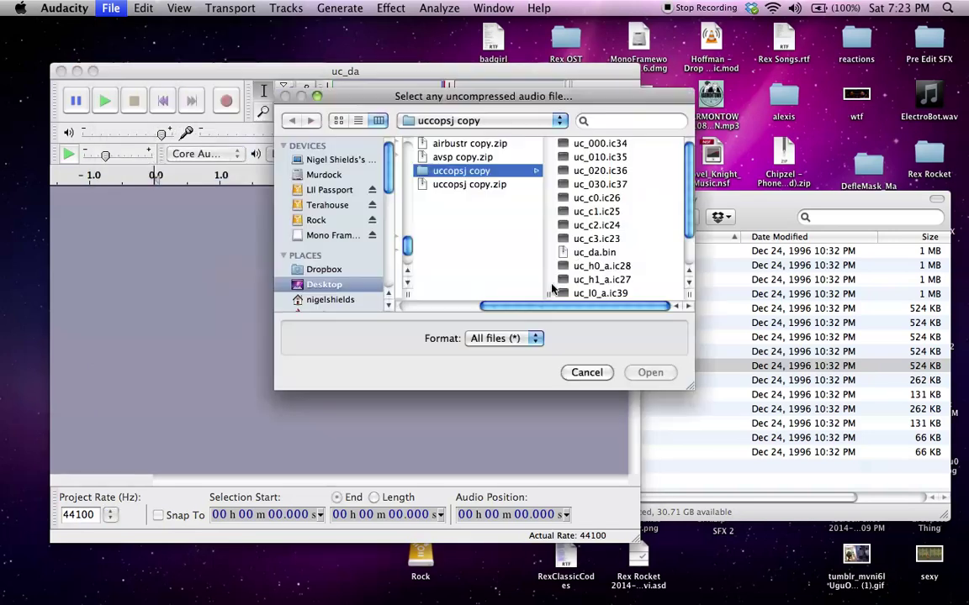
{"action": "double_click", "coordinate": [538, 231]}
{"action": "left_click", "coordinate": [374, 237]}
{"action": "left_click", "coordinate": [374, 275]}
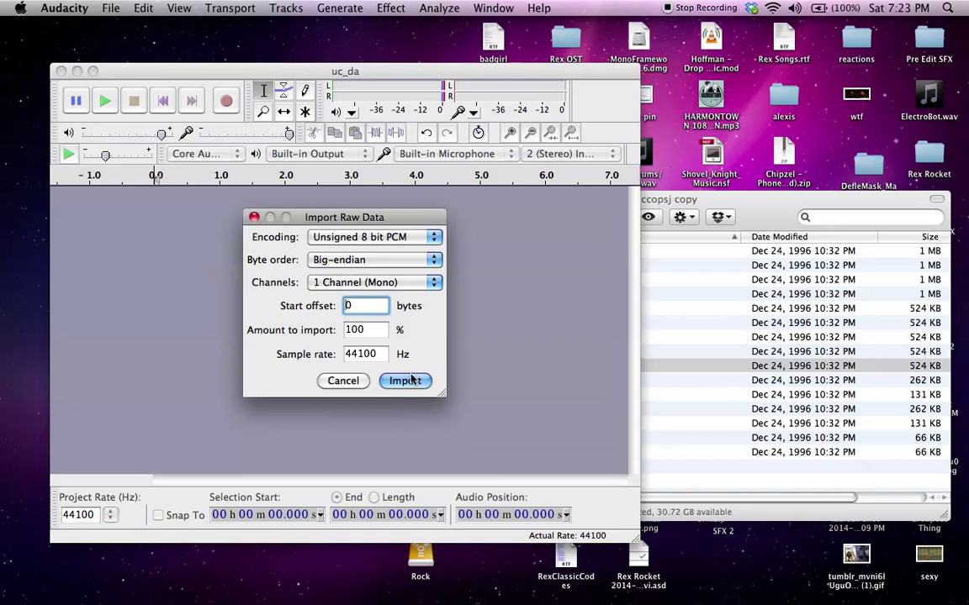
{"action": "left_click", "coordinate": [407, 380]}
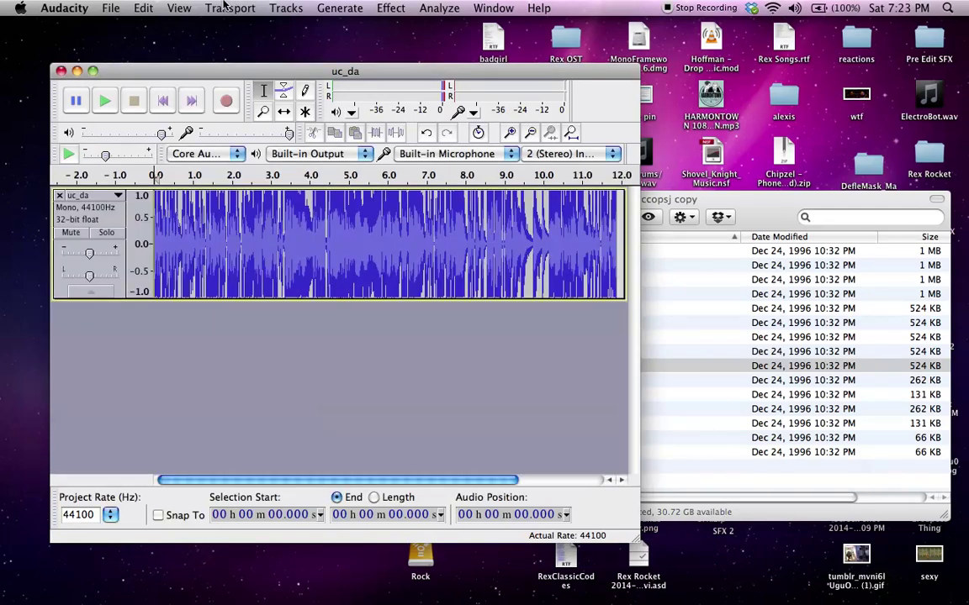
- Export the track to the Desktop as undercover in WAV (Microsoft) signed 16 bit PCM format, leaving the metadata empty
{"action": "left_click", "coordinate": [225, 7]}
{"action": "mouse_move", "coordinate": [118, 7]}
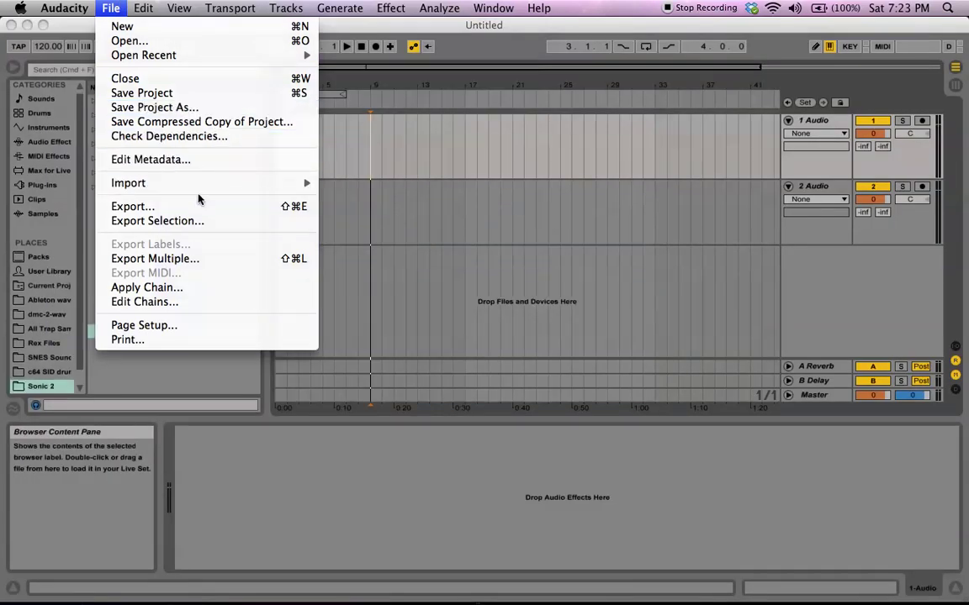
{"action": "left_click", "coordinate": [185, 207]}
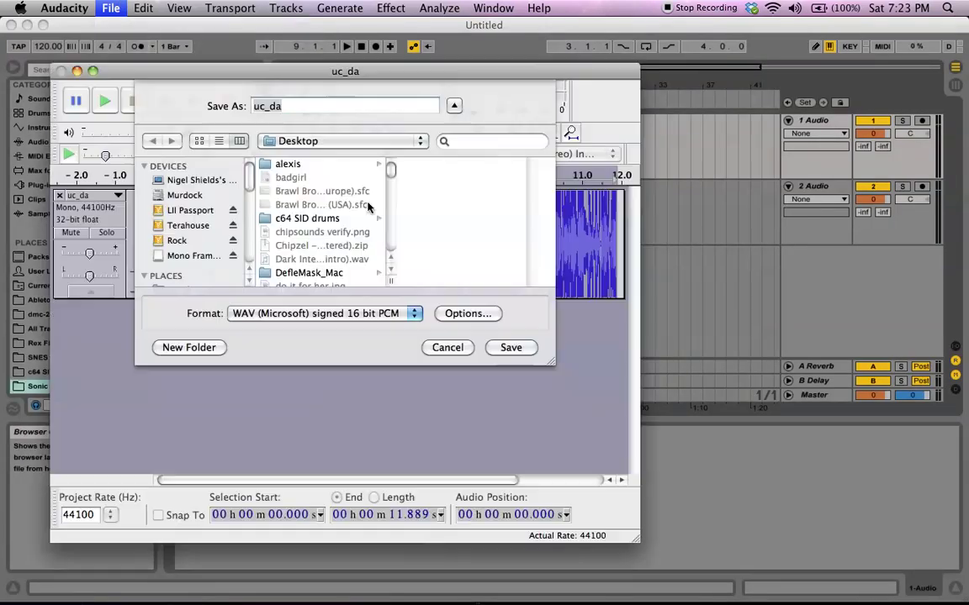
{"action": "type", "text": "undercover"}
{"action": "key", "text": "Return"}
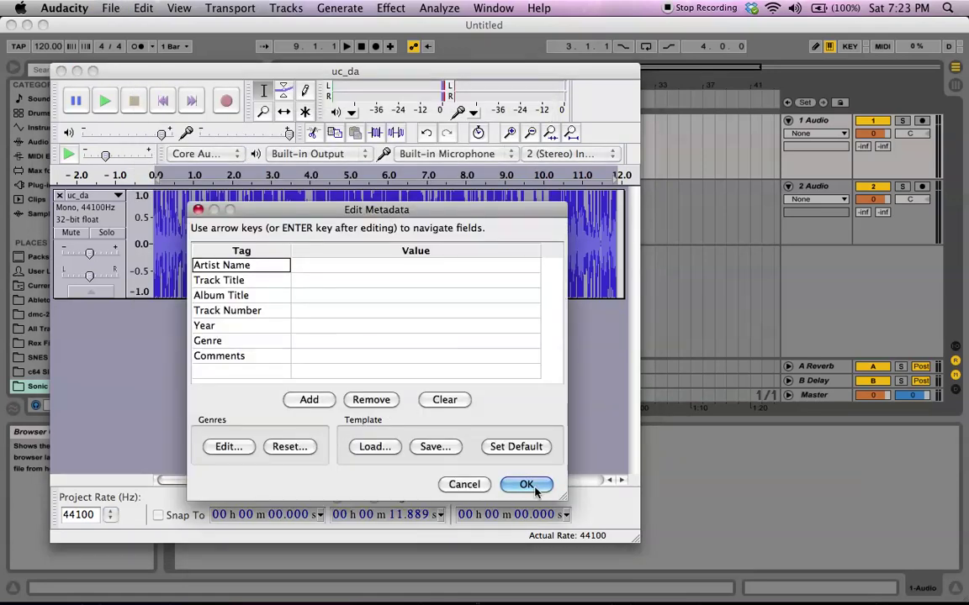
{"action": "left_click", "coordinate": [527, 484]}
- Switch to Finder, go up to the Desktop folder and place undercover.wav on Live's 1 Audio track at bar 33
{"action": "key", "text": "super+Tab"}
{"action": "key", "text": "super+Tab"}
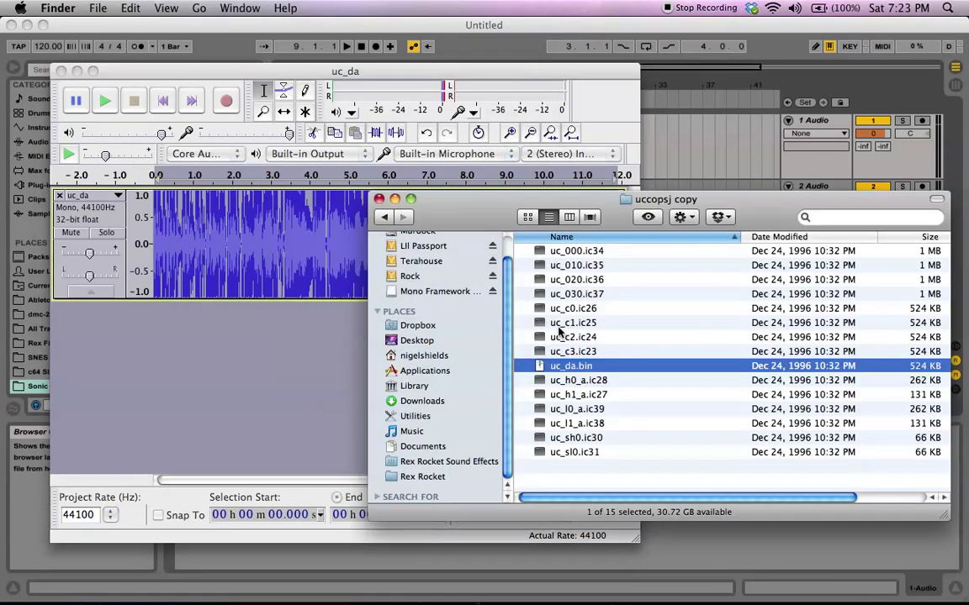
{"action": "key", "text": "super+Up"}
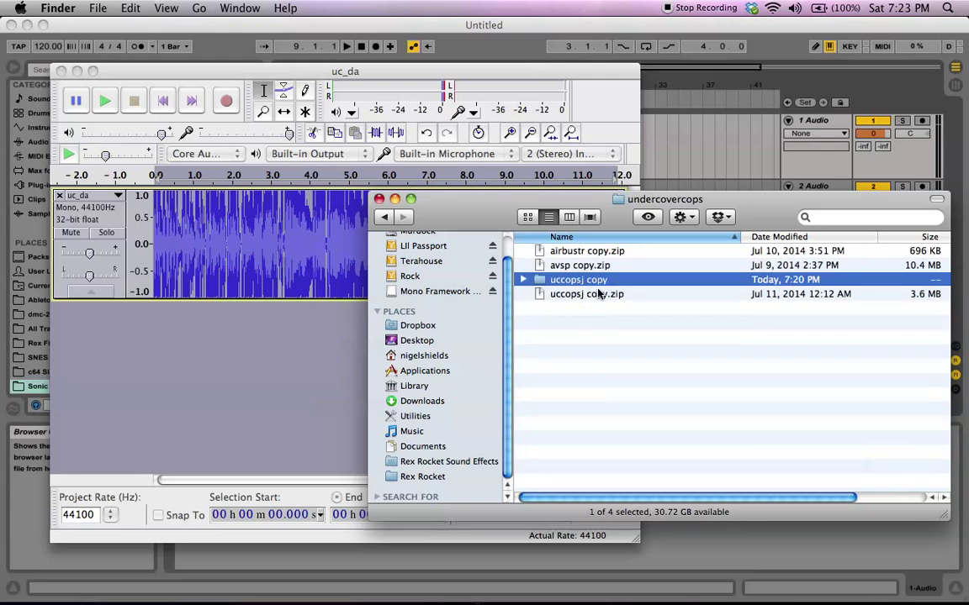
{"action": "key", "text": "super+Up"}
{"action": "left_click_drag", "start_coordinate": [591, 443], "coordinate": [665, 127]}
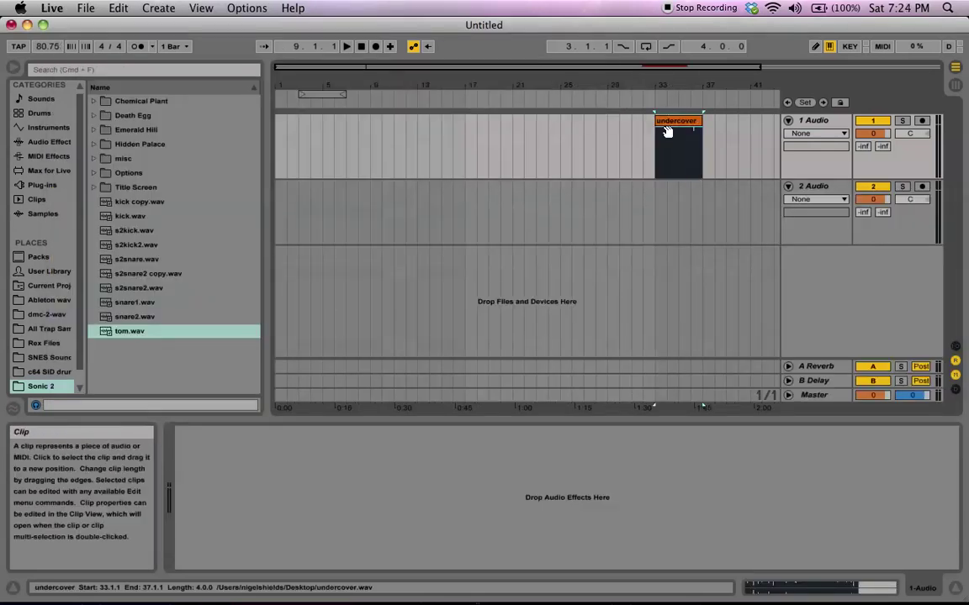
- Open the undercover clip's sample settings and play it while transposing it to -29 st
{"action": "double_click", "coordinate": [666, 127]}
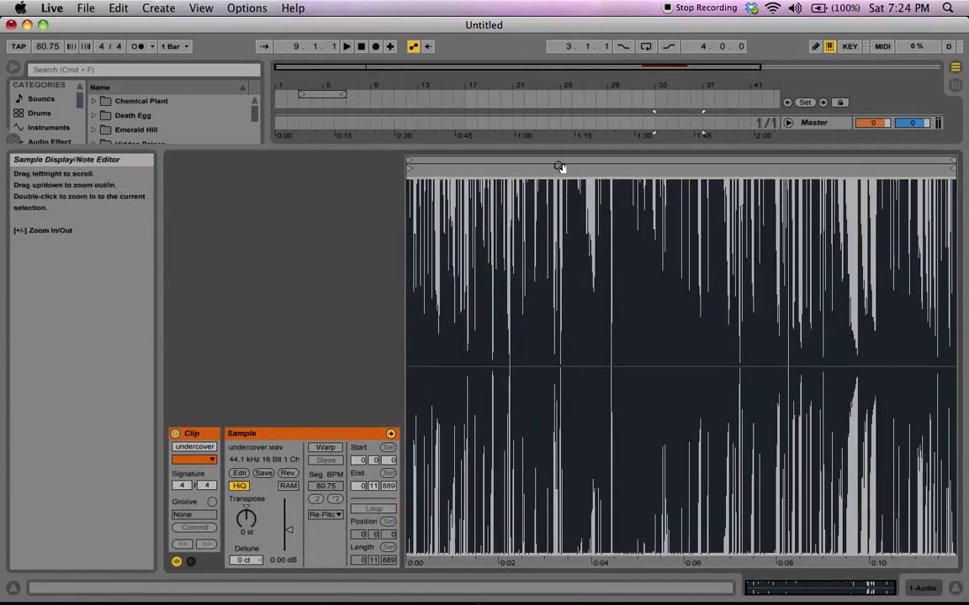
{"action": "key", "text": "space"}
{"action": "left_click_drag", "start_coordinate": [248, 516], "coordinate": [269, 528]}
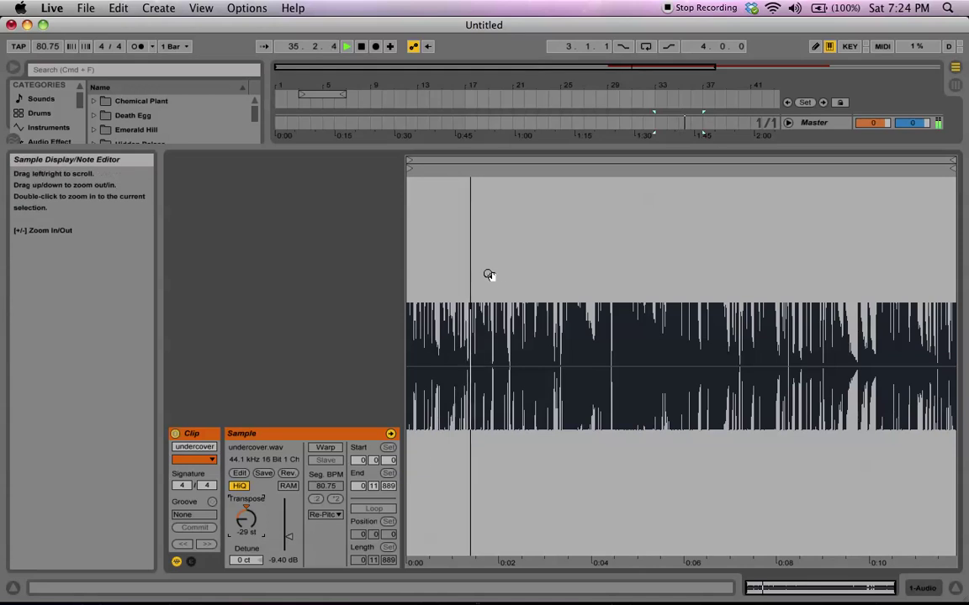
{"action": "key", "text": "space"}
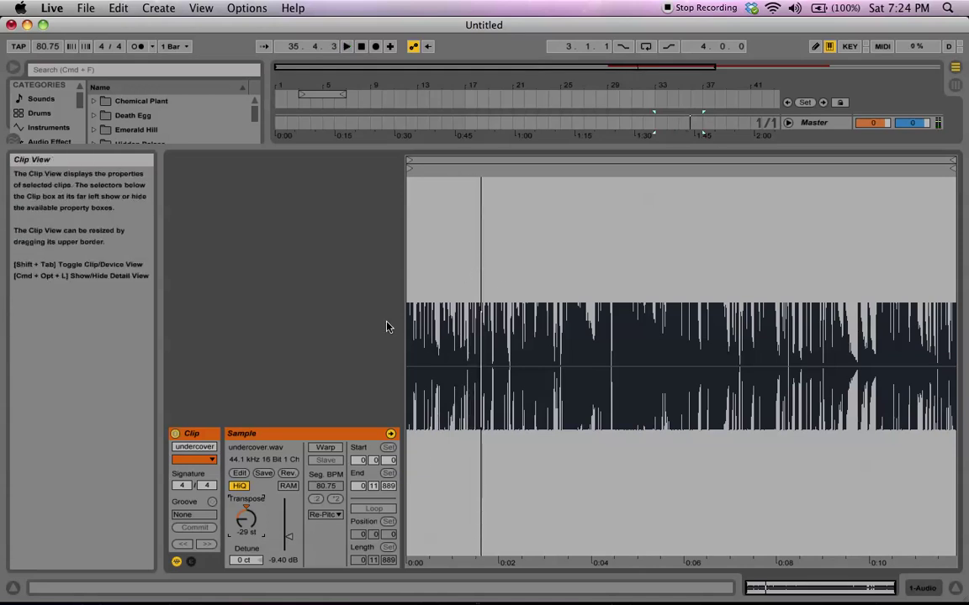
- Shrink the clip view and delete the undercover clip from the 1 Audio track
{"action": "left_click", "coordinate": [435, 159]}
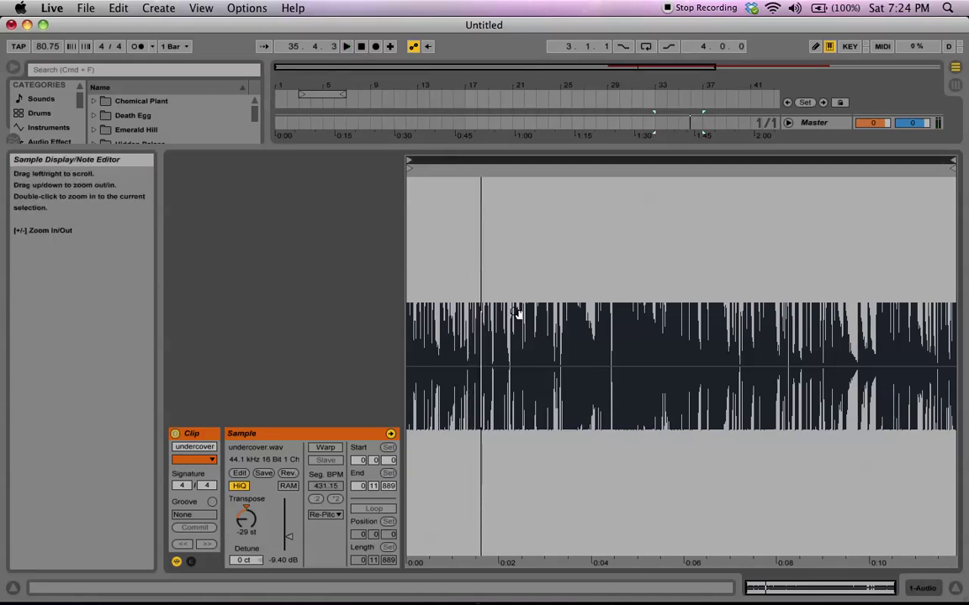
{"action": "left_click", "coordinate": [507, 154]}
{"action": "left_click_drag", "start_coordinate": [506, 151], "coordinate": [504, 336]}
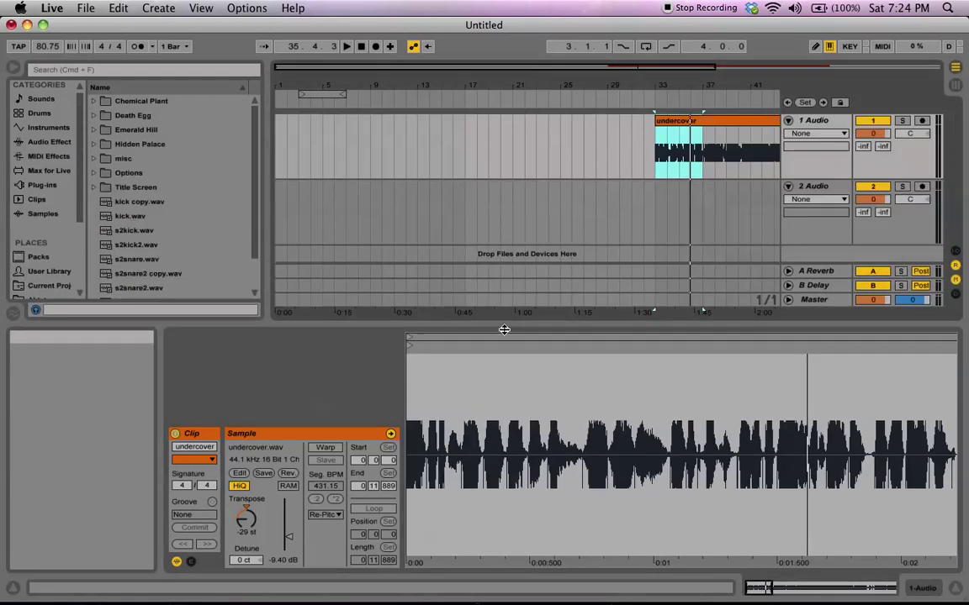
{"action": "left_click", "coordinate": [646, 148]}
{"action": "scroll", "coordinate": [646, 148], "scroll_direction": "right", "scroll_amount": 10}
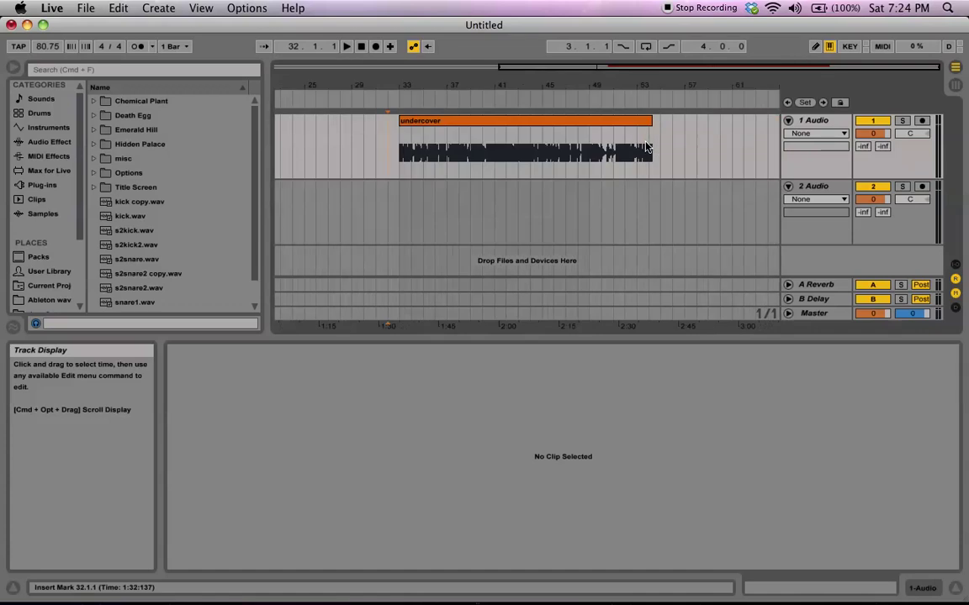
{"action": "left_click", "coordinate": [398, 143]}
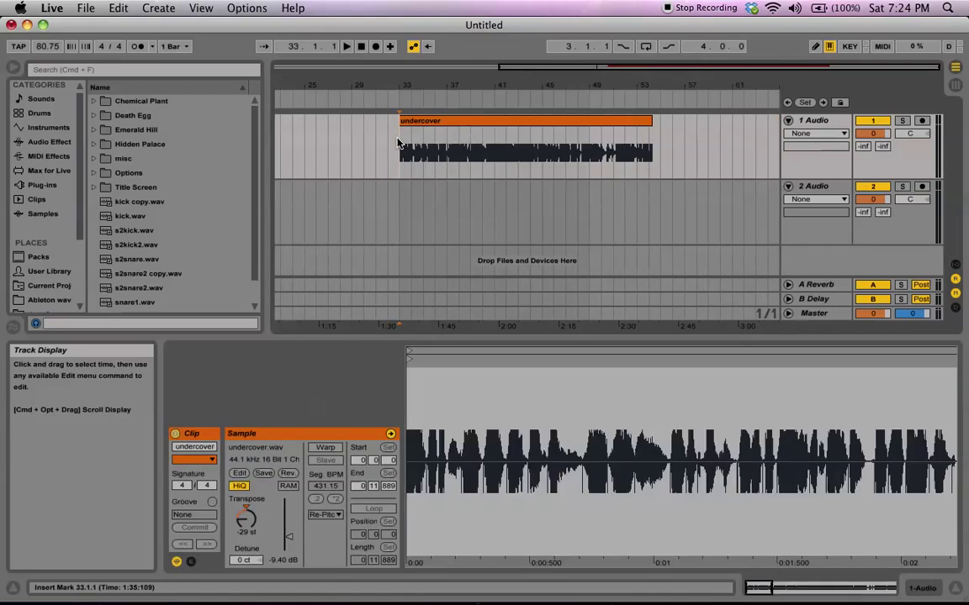
{"action": "left_click", "coordinate": [412, 121]}
{"action": "scroll", "coordinate": [432, 124], "scroll_direction": "left", "scroll_amount": 5}
{"action": "scroll", "coordinate": [432, 123], "scroll_direction": "right", "scroll_amount": 5}
{"action": "left_click_drag", "start_coordinate": [540, 96], "coordinate": [541, 83]}
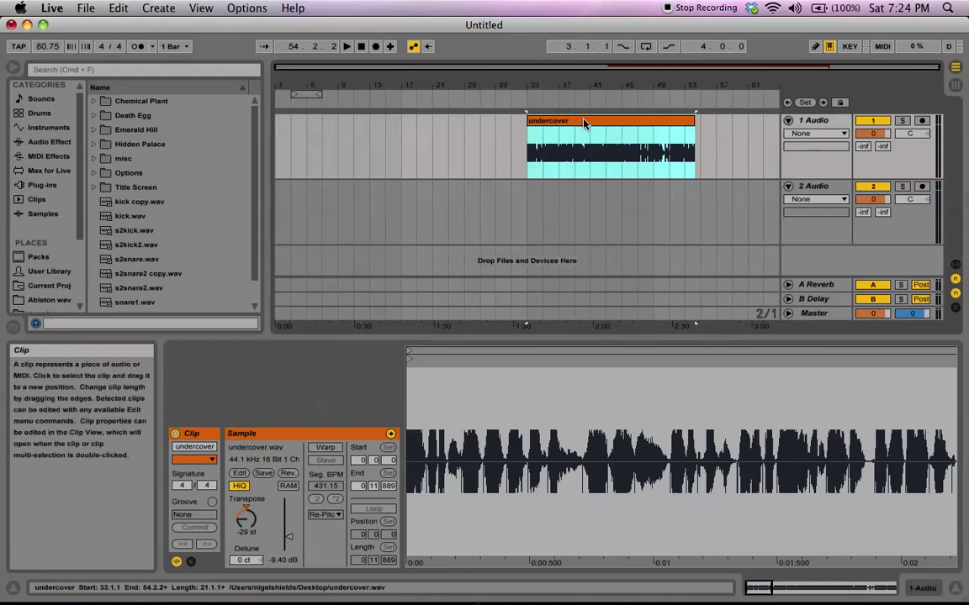
{"action": "key", "text": "Delete"}
- Switch to Finder, extract avsp copy.zip in the undercovercops folder and open the resulting avsp copy folder
{"action": "key", "text": "super+Tab"}
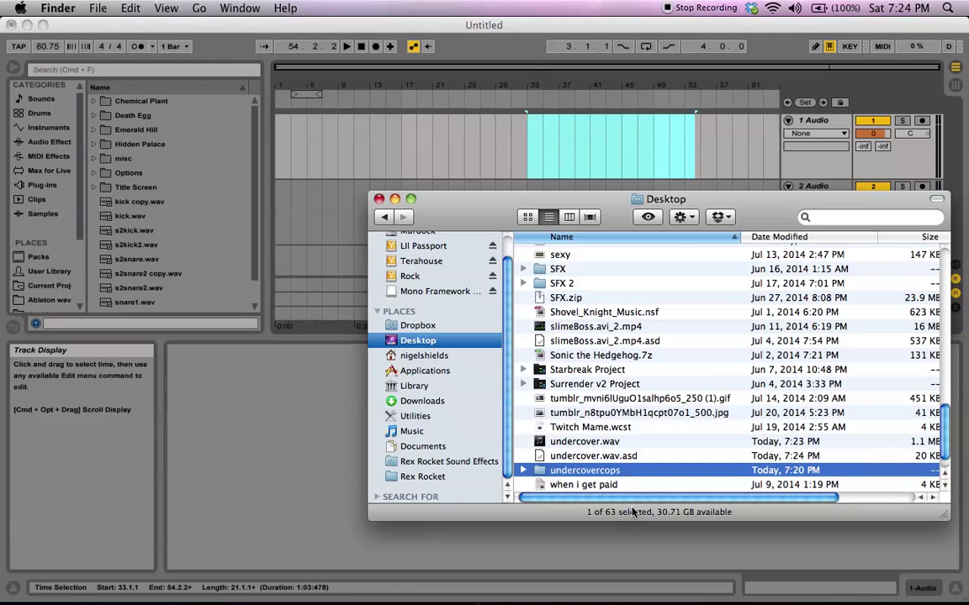
{"action": "key", "text": "super+Down"}
{"action": "key", "text": "u"}
{"action": "key", "text": "Down"}
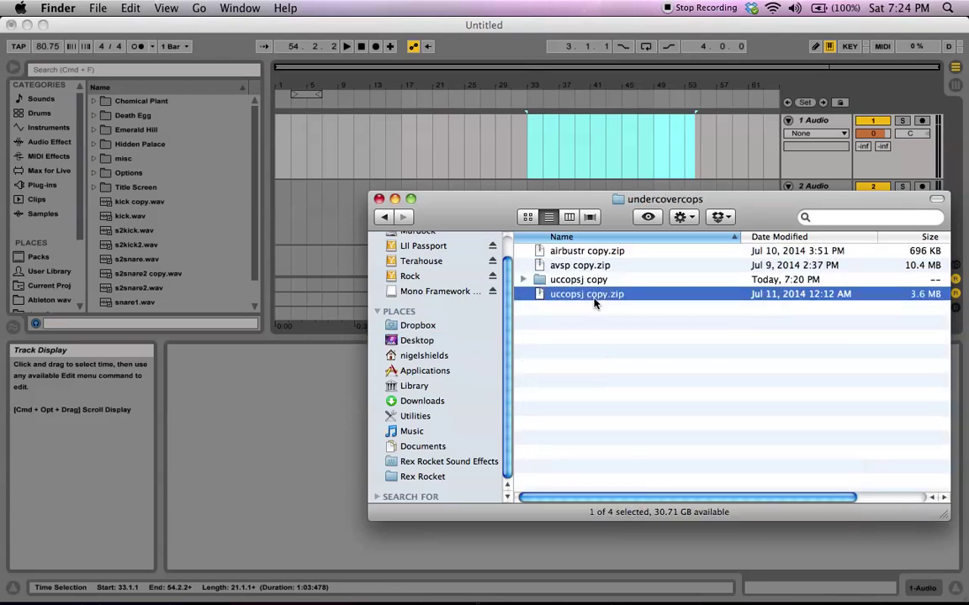
{"action": "double_click", "coordinate": [594, 266]}
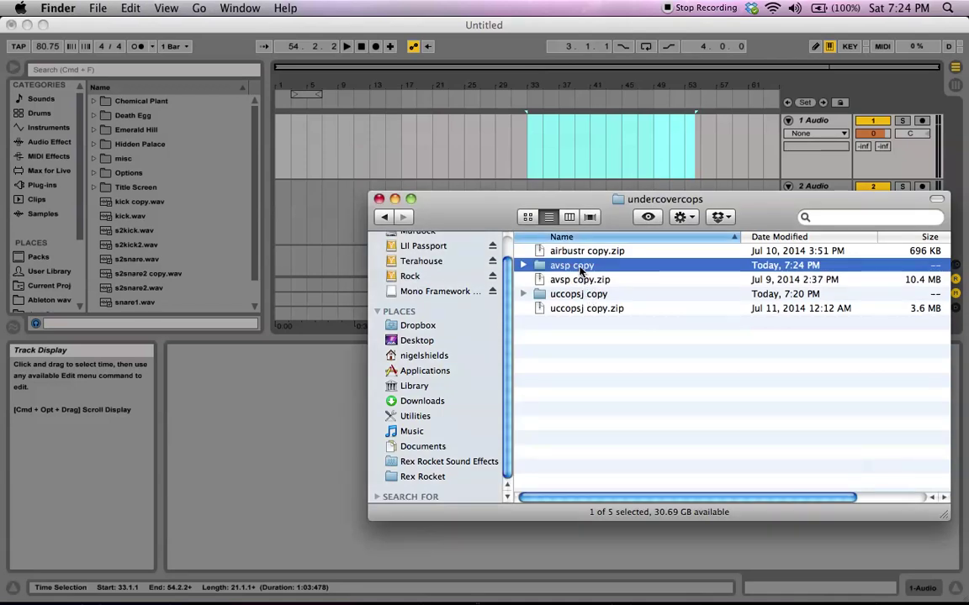
{"action": "double_click", "coordinate": [581, 265]}
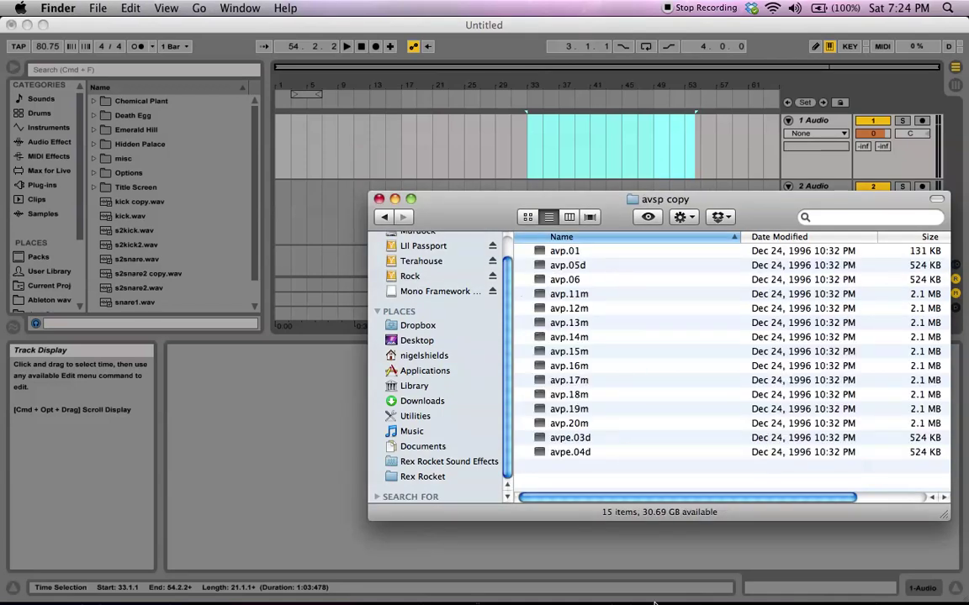
- Switch to Audacity and remove the uc_da track from the project
{"action": "key", "text": "super+Tab"}
{"action": "key", "text": "super+Tab"}
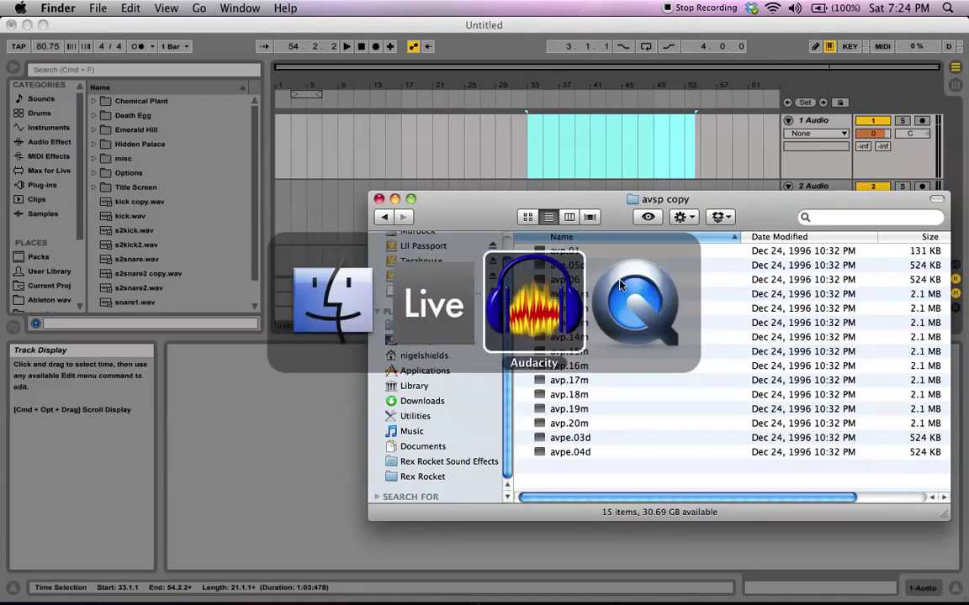
{"action": "left_click", "coordinate": [60, 197]}
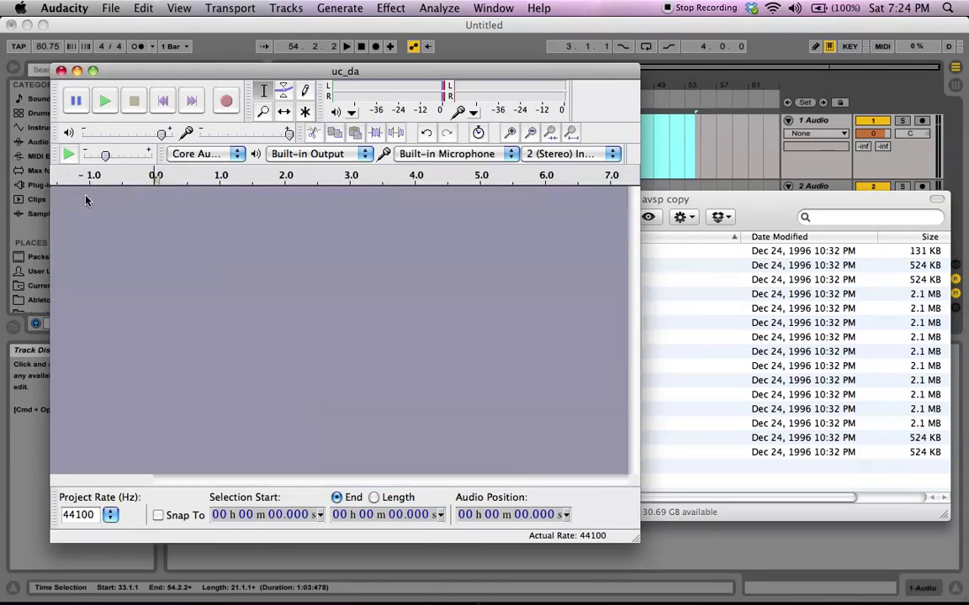
- Import avp.11m from the avsp copy folder as raw data with signed 8-bit PCM, mono, 44100 Hz, and play it briefly
{"action": "left_click", "coordinate": [108, 7]}
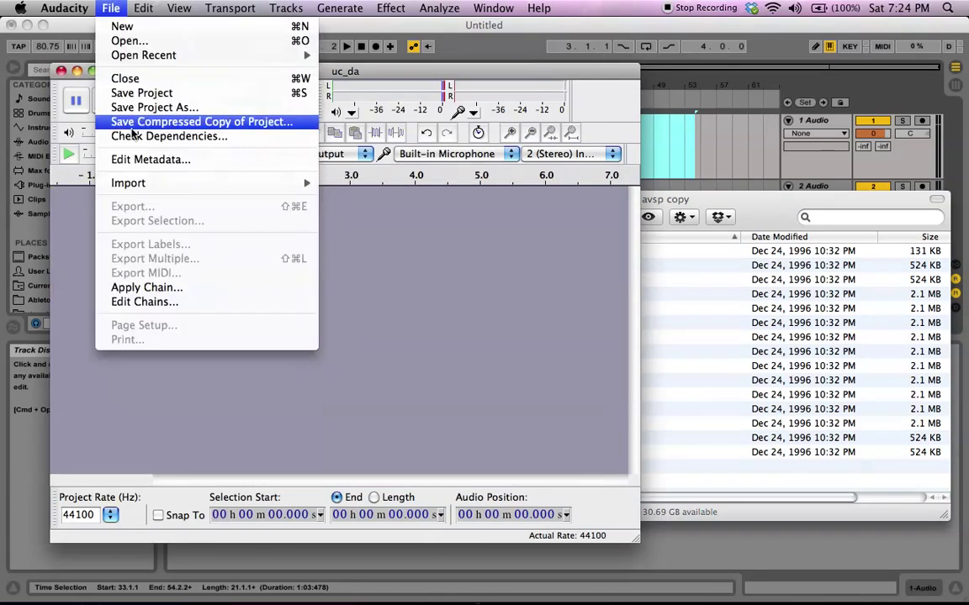
{"action": "mouse_move", "coordinate": [143, 187]}
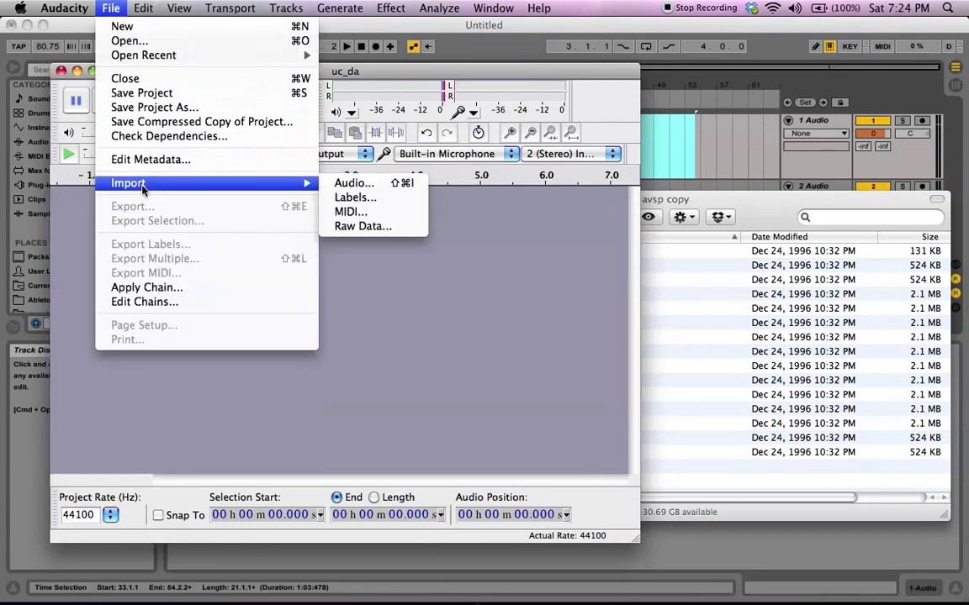
{"action": "left_click", "coordinate": [383, 228]}
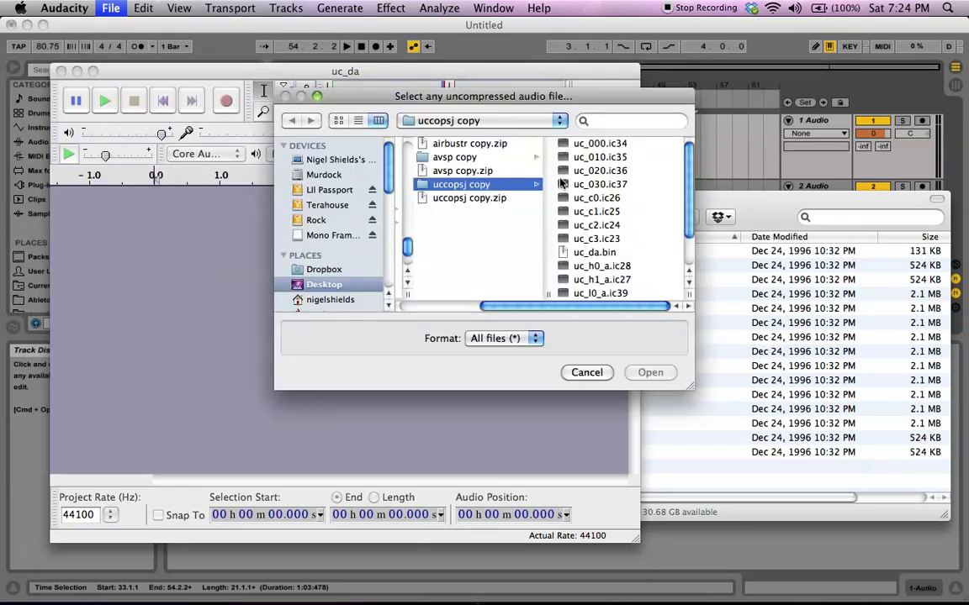
{"action": "left_click", "coordinate": [467, 158]}
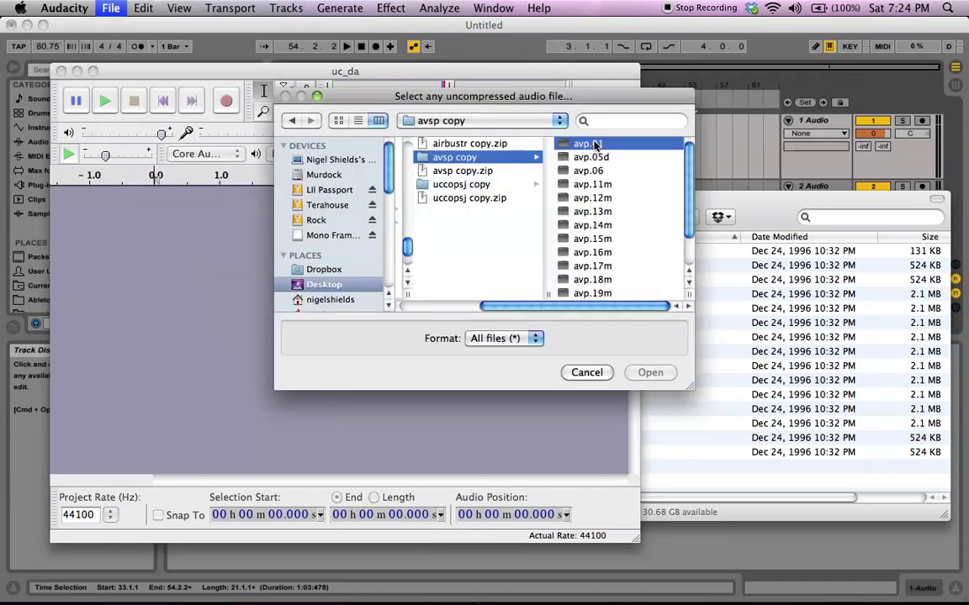
{"action": "left_click", "coordinate": [595, 146]}
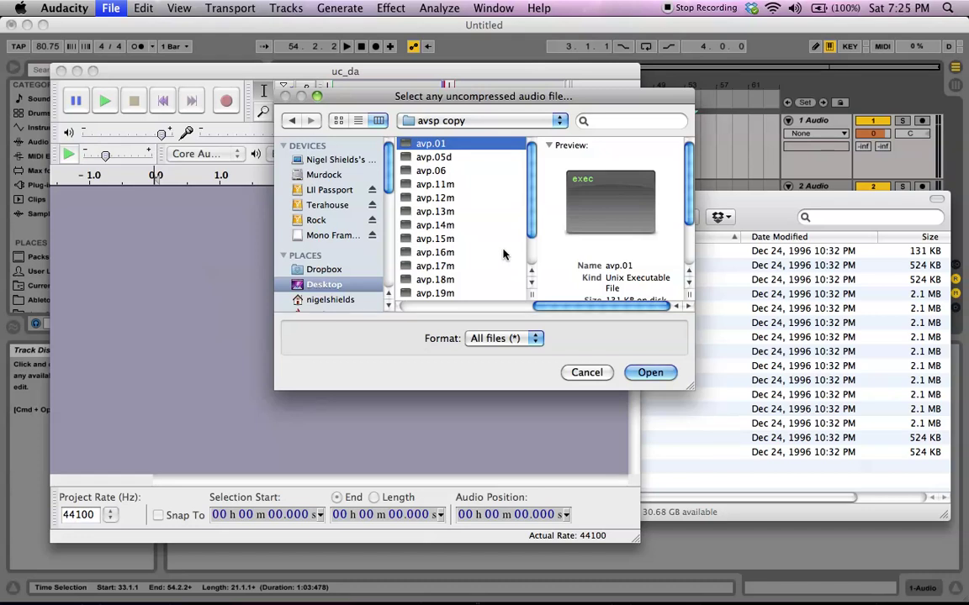
{"action": "left_click_drag", "start_coordinate": [690, 387], "coordinate": [703, 425]}
{"action": "left_click", "coordinate": [445, 157]}
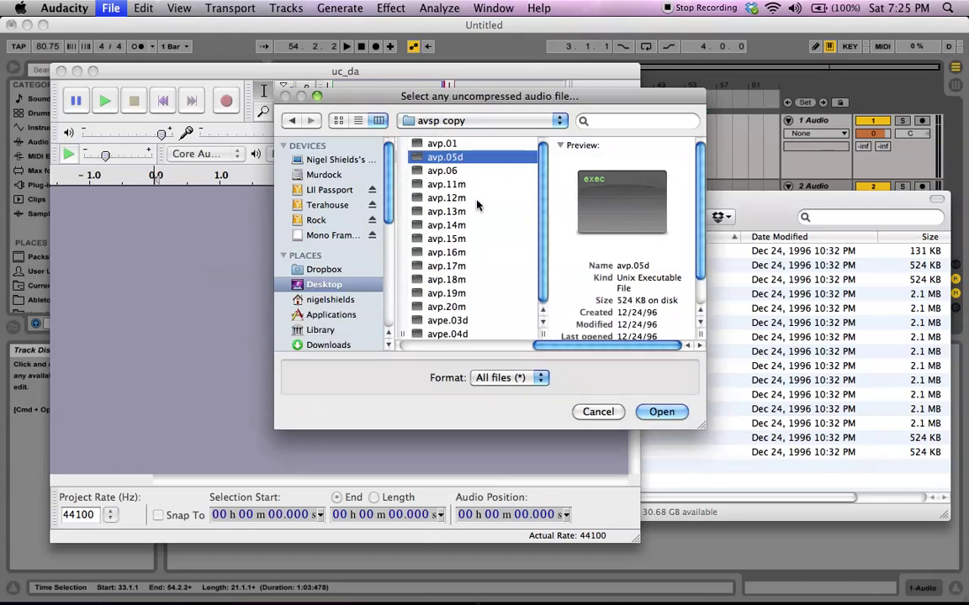
{"action": "key", "text": "Down"}
{"action": "key", "text": "Down"}
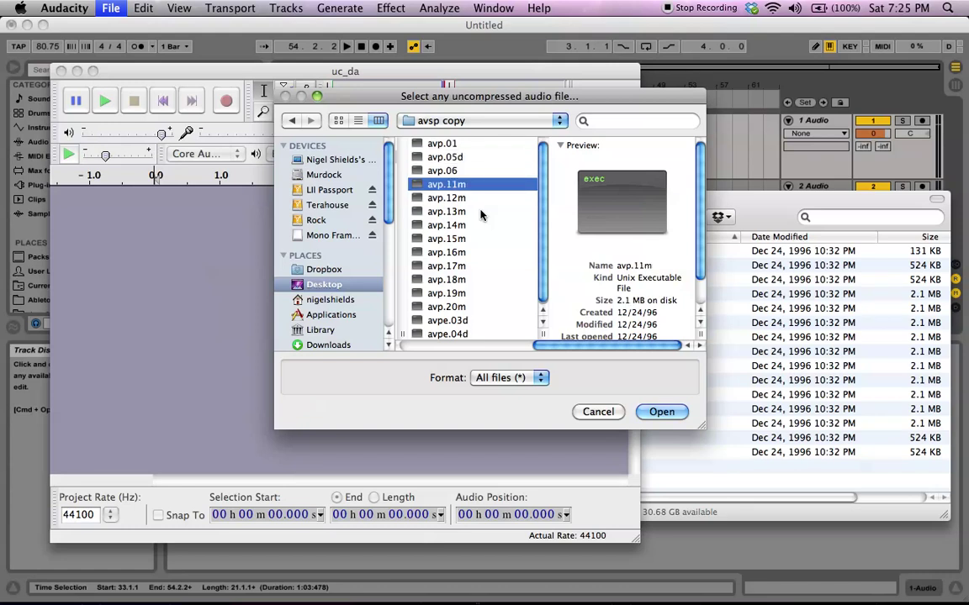
{"action": "key", "text": "Return"}
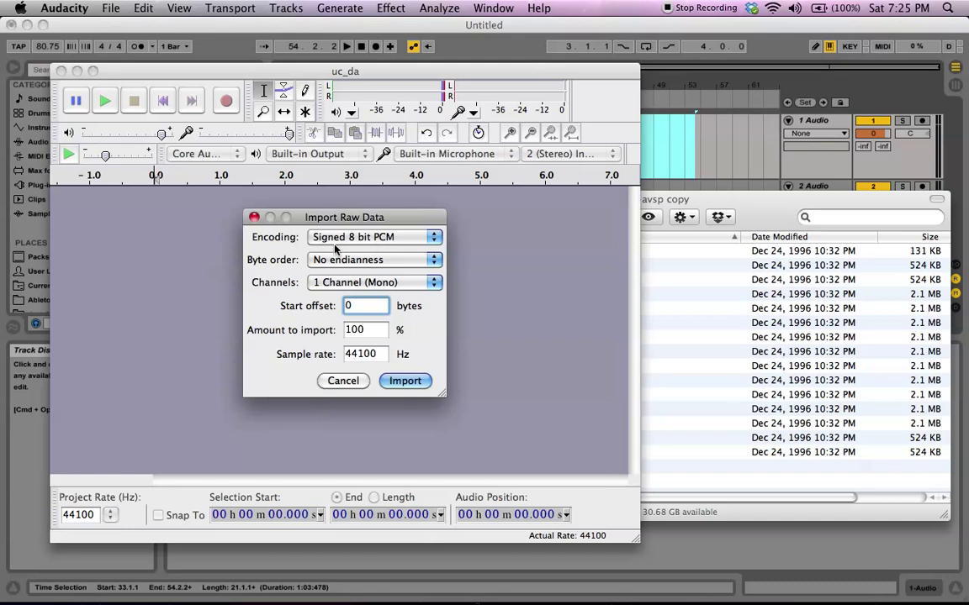
{"action": "left_click", "coordinate": [405, 381]}
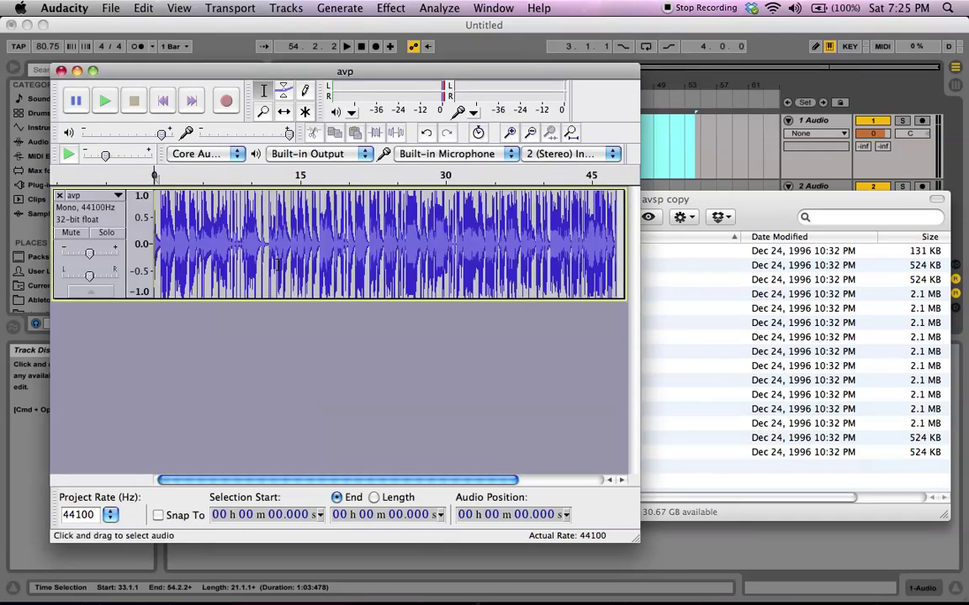
{"action": "key", "text": "space"}
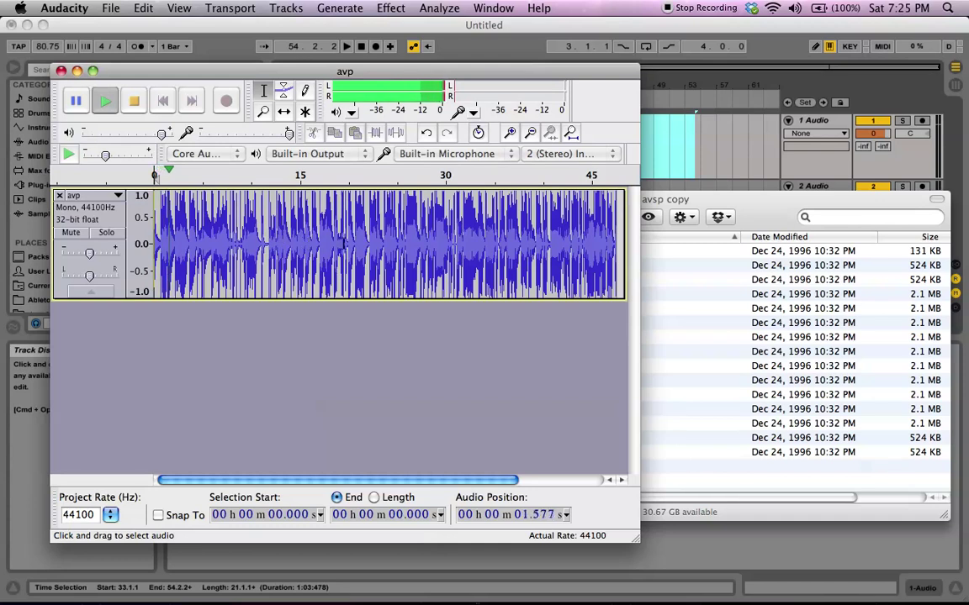
{"action": "key", "text": "space"}
{"action": "left_click", "coordinate": [113, 8]}
{"action": "mouse_move", "coordinate": [147, 183]}
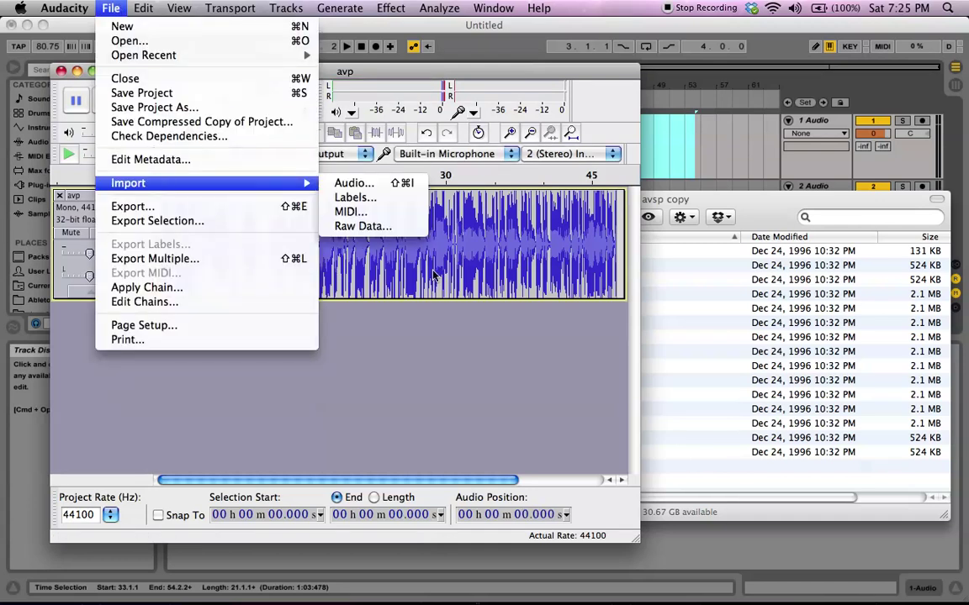
{"action": "left_click", "coordinate": [362, 225]}
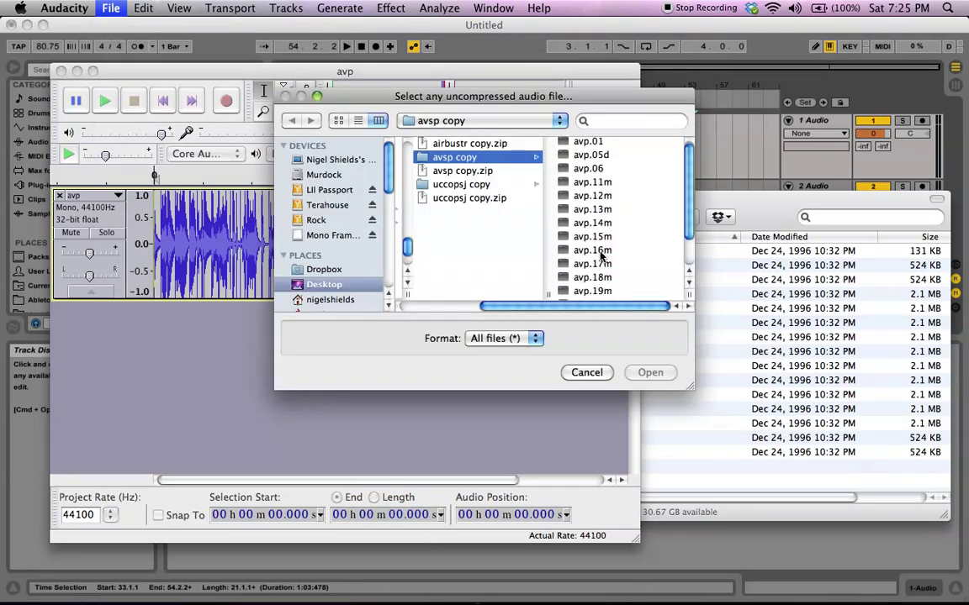
{"action": "scroll", "coordinate": [601, 255], "scroll_direction": "down", "scroll_amount": 2}
{"action": "double_click", "coordinate": [580, 240]}
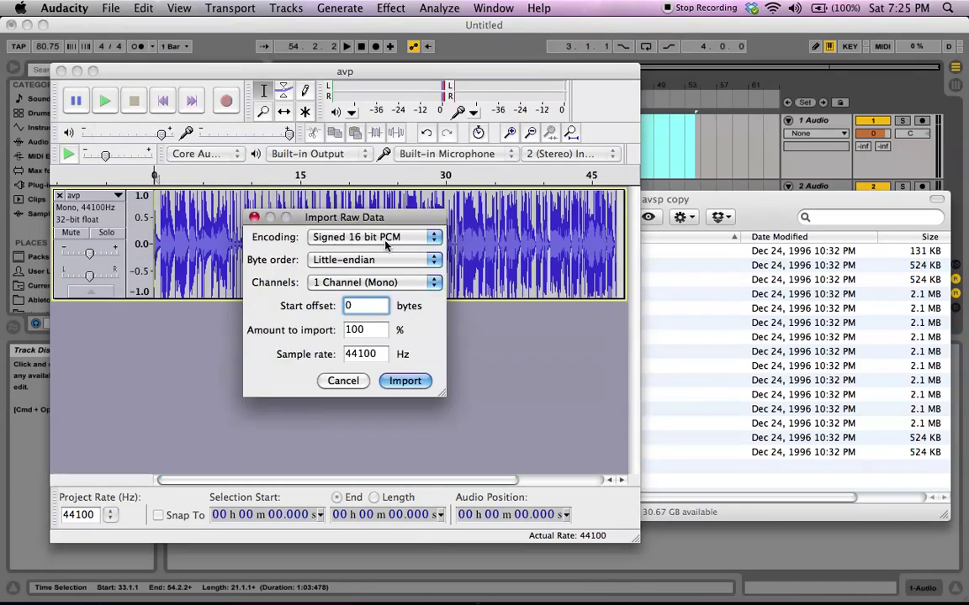
{"action": "left_click", "coordinate": [343, 383]}
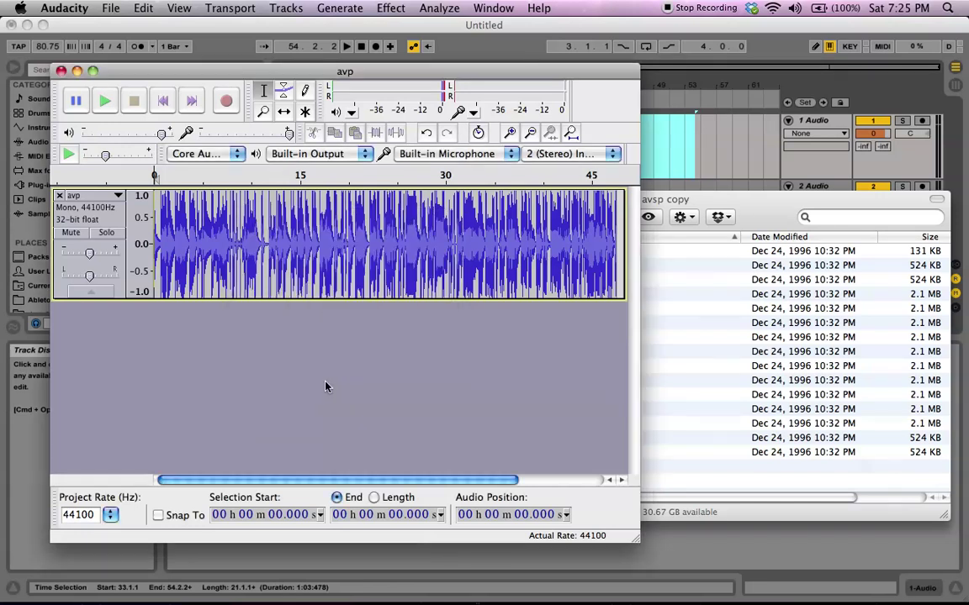
- Switch to Finder, extract airbustr copy.zip in the undercovercops folder and open the resulting airbustr copy folder
{"action": "left_click", "coordinate": [688, 242]}
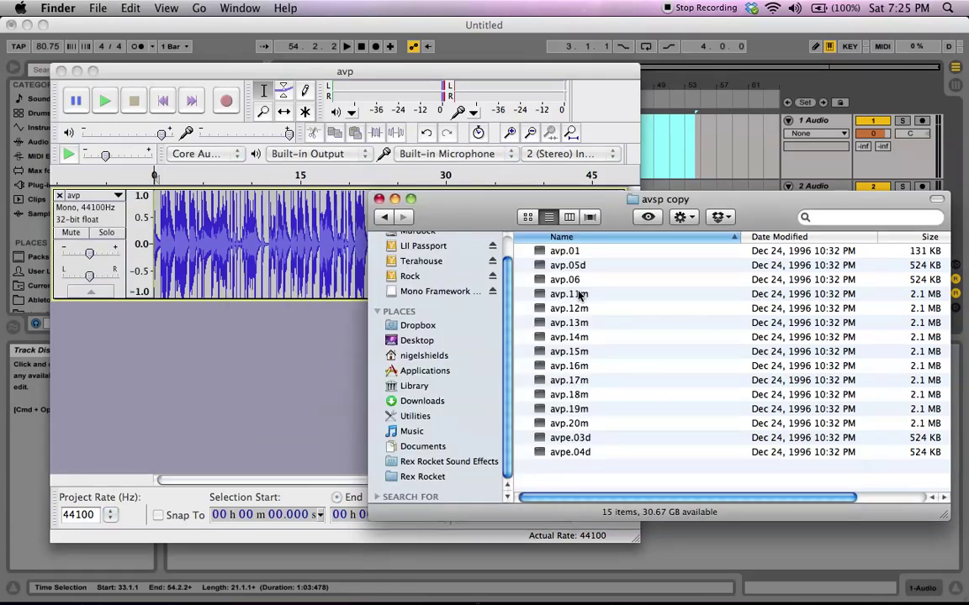
{"action": "key", "text": "cmd+["}
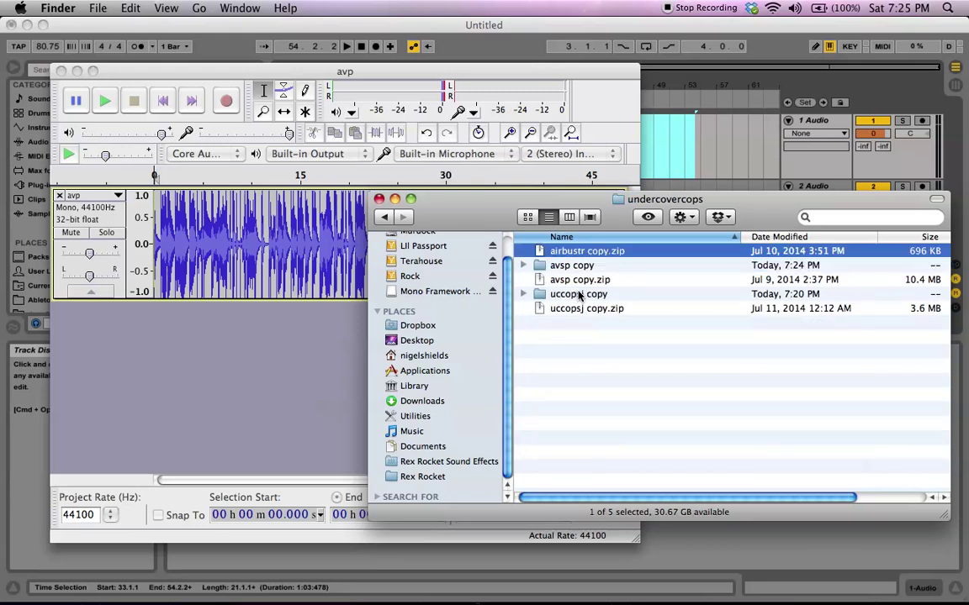
{"action": "double_click", "coordinate": [620, 254]}
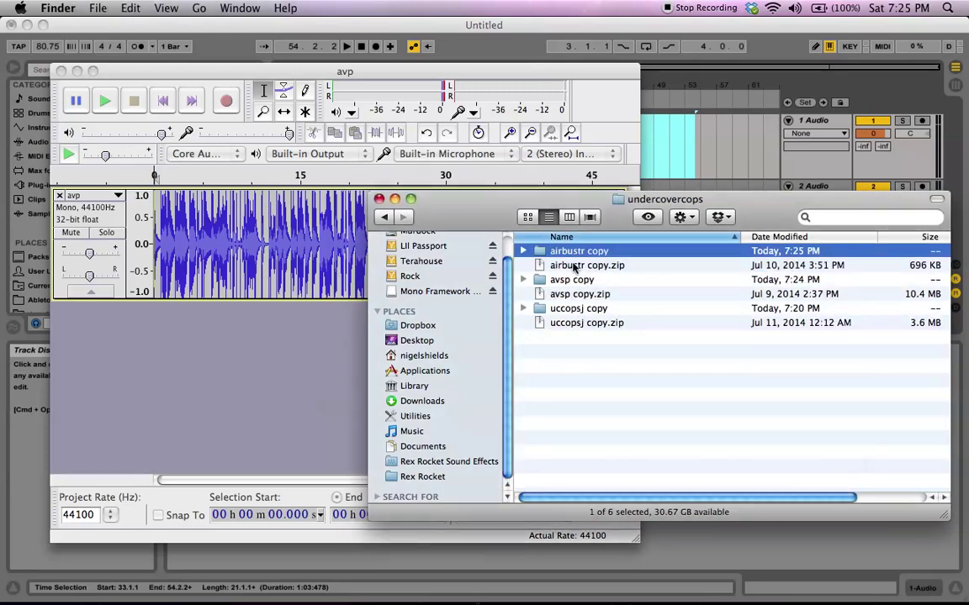
{"action": "left_click", "coordinate": [346, 266]}
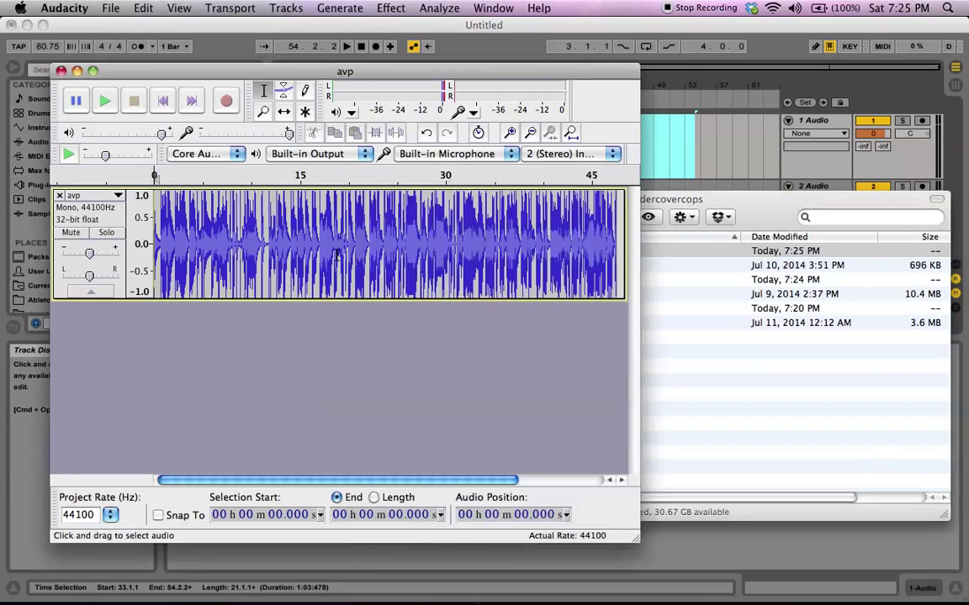
{"action": "left_click", "coordinate": [682, 282]}
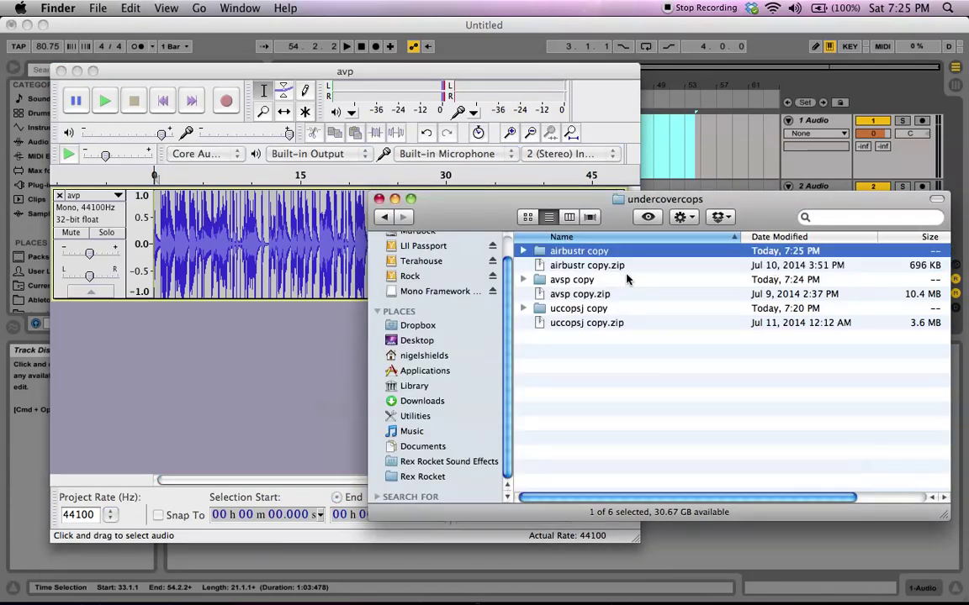
{"action": "key", "text": "super+Down"}
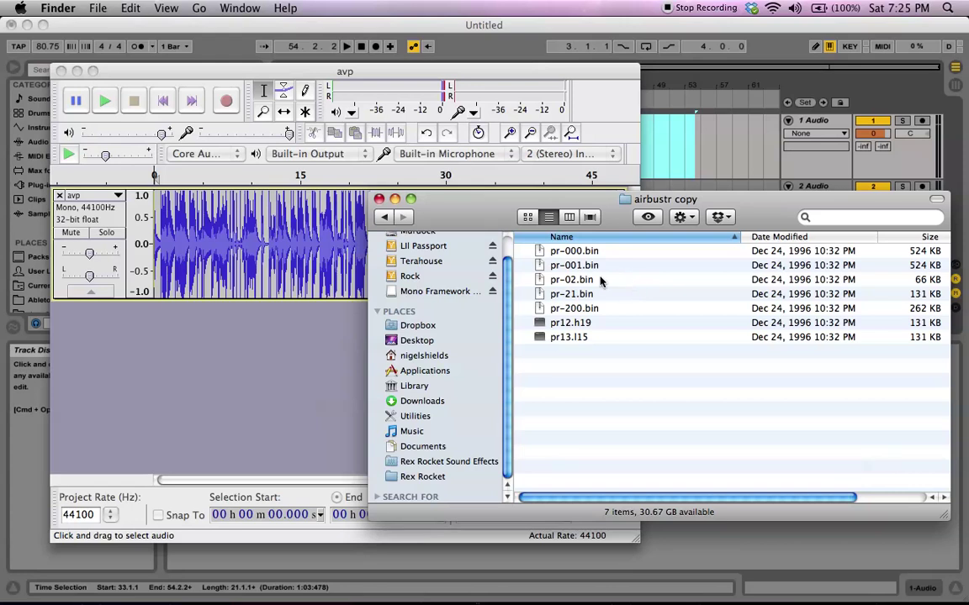
- Switch to Audacity, remove the avp track and browse to the airbustr copy folder for a raw data import, checking its file sizes in Finder
{"action": "left_click", "coordinate": [258, 261]}
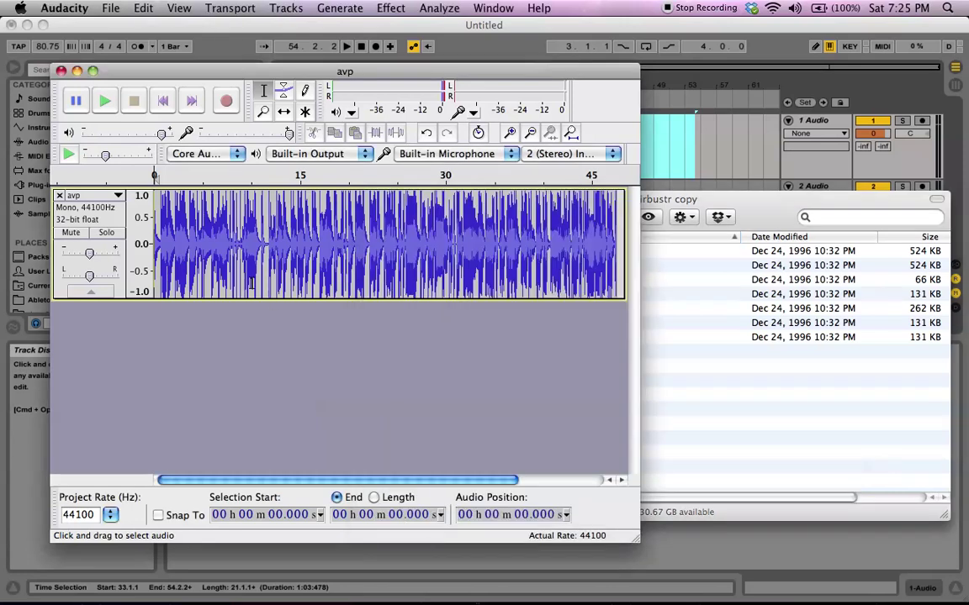
{"action": "left_click", "coordinate": [58, 195]}
{"action": "left_click", "coordinate": [110, 7]}
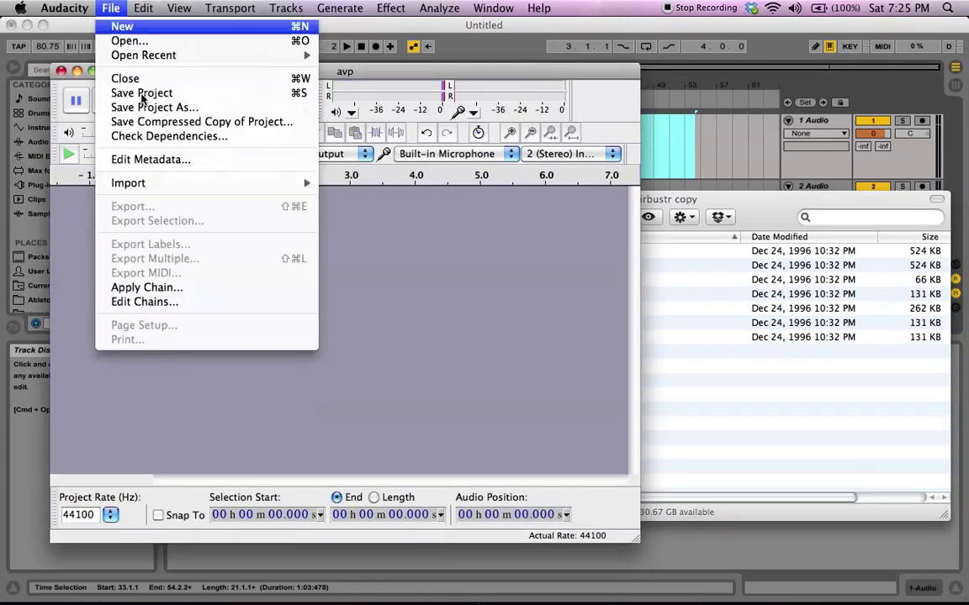
{"action": "mouse_move", "coordinate": [140, 182]}
{"action": "left_click", "coordinate": [362, 227]}
{"action": "left_click", "coordinate": [754, 218]}
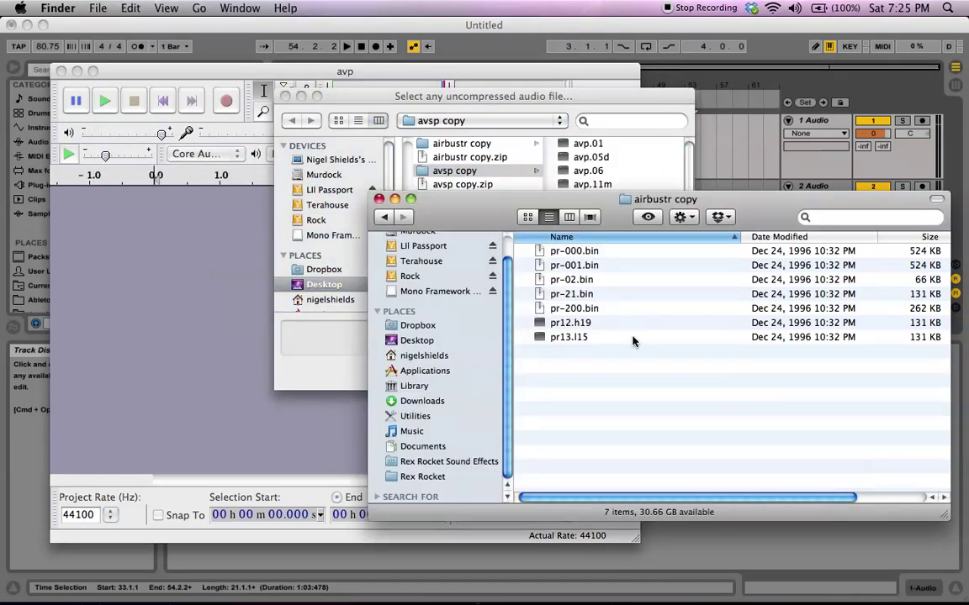
{"action": "left_click", "coordinate": [486, 158]}
{"action": "key", "text": "Up"}
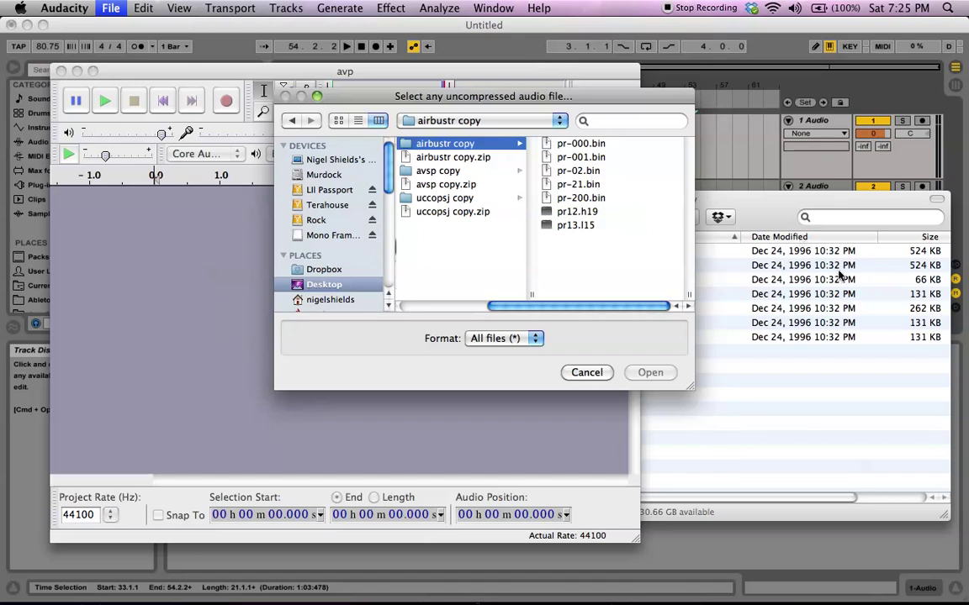
{"action": "left_click", "coordinate": [756, 199]}
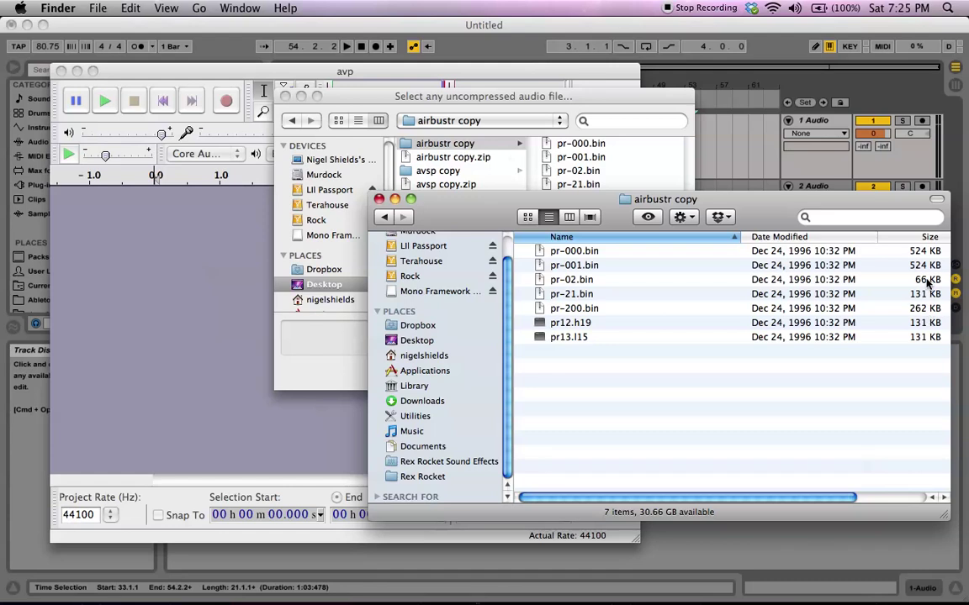
- Import pr-000.bin as signed 16-bit PCM, big-endian, stereo raw data at 44100 Hz and play it at a lowered output volume
{"action": "left_click", "coordinate": [580, 144]}
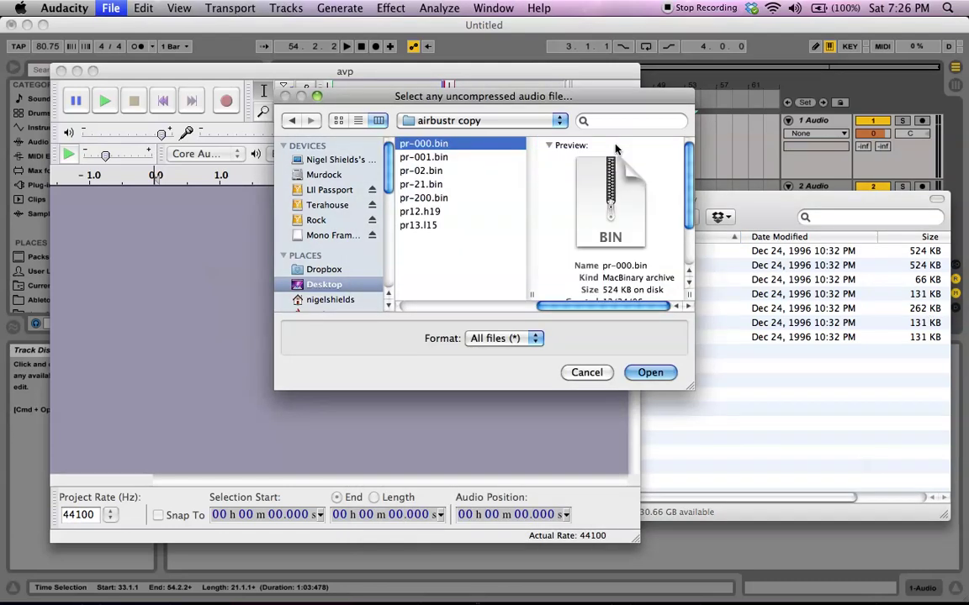
{"action": "key", "text": "Return"}
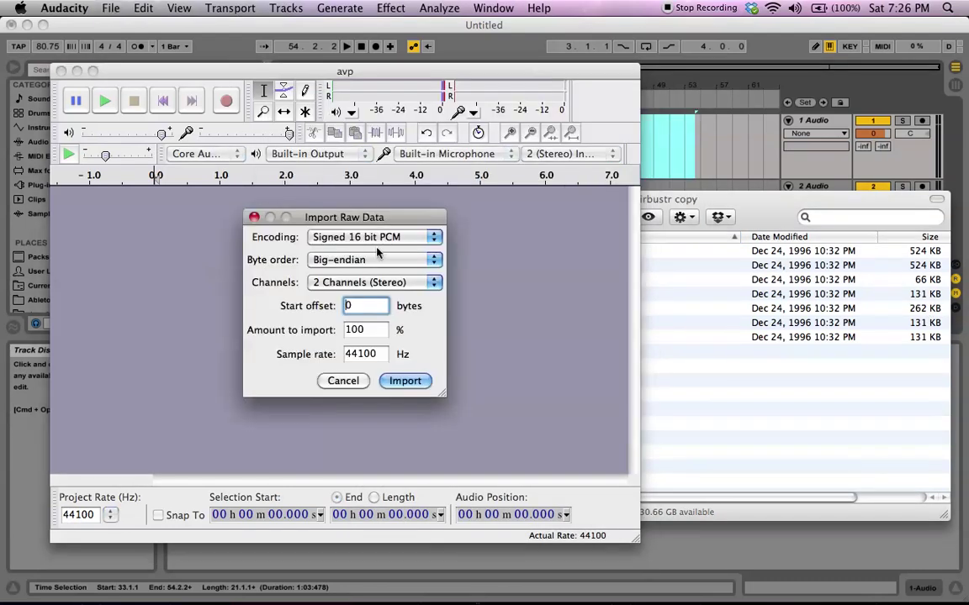
{"action": "left_click", "coordinate": [405, 381]}
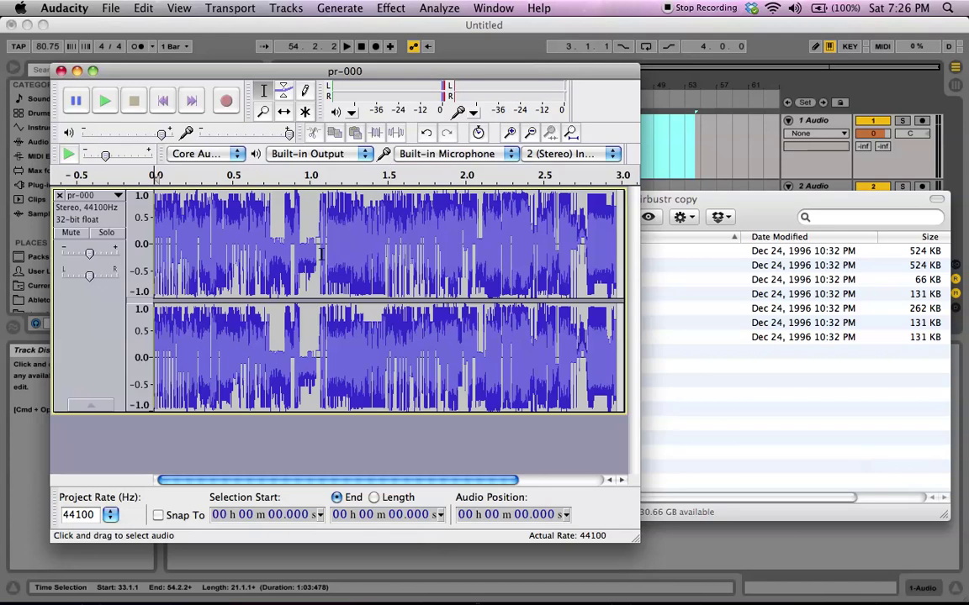
{"action": "left_click_drag", "start_coordinate": [149, 134], "coordinate": [104, 135]}
{"action": "key", "text": "space"}
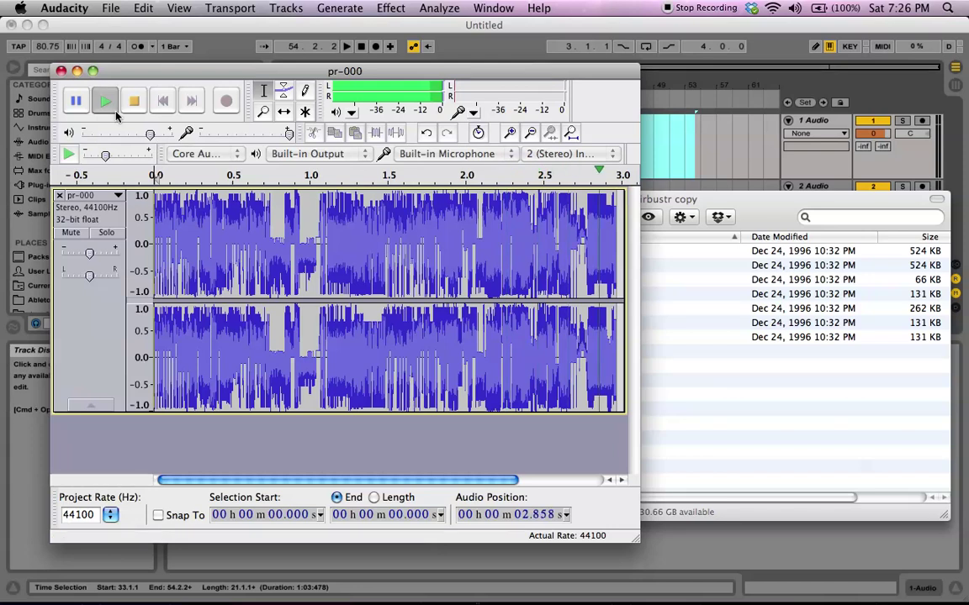
- Remove the pr-000 track from the project
{"action": "left_click", "coordinate": [110, 7]}
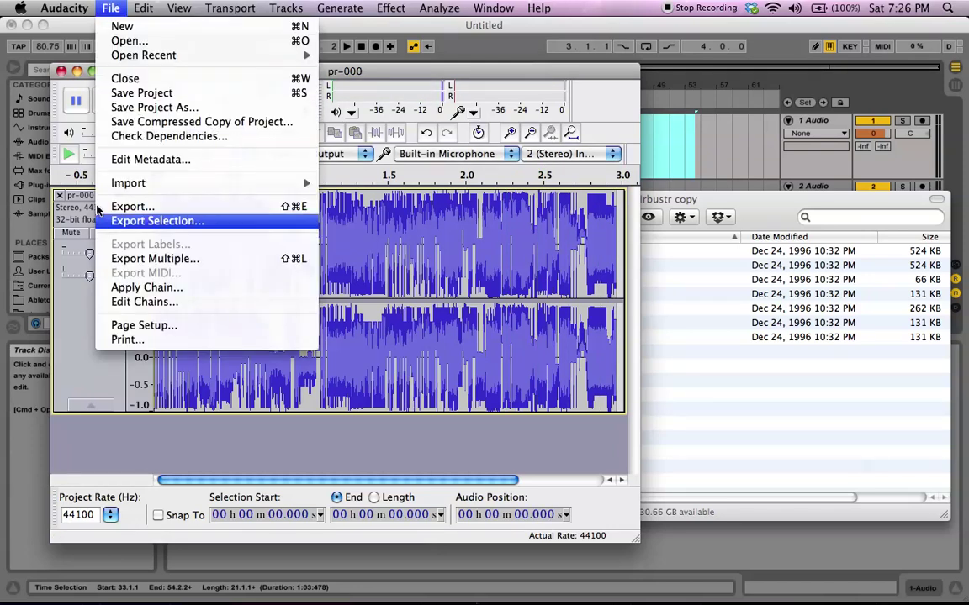
{"action": "left_click", "coordinate": [59, 185]}
{"action": "left_click", "coordinate": [59, 195]}
- Import pr-001.bin from the airbustr copy folder as stereo raw data at 44100 Hz with a different encoding and play it briefly
{"action": "left_click", "coordinate": [110, 7]}
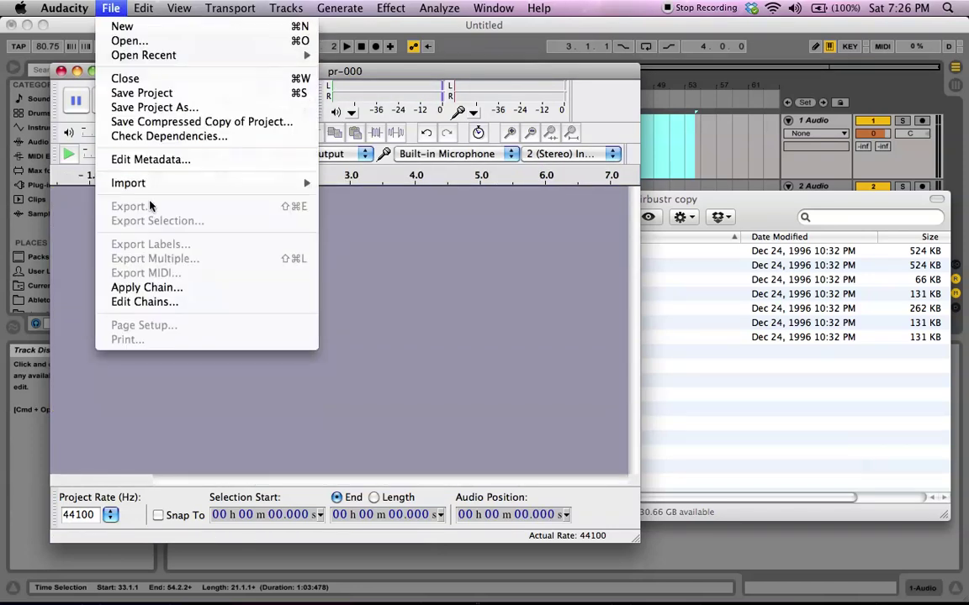
{"action": "mouse_move", "coordinate": [158, 183]}
{"action": "left_click", "coordinate": [366, 225]}
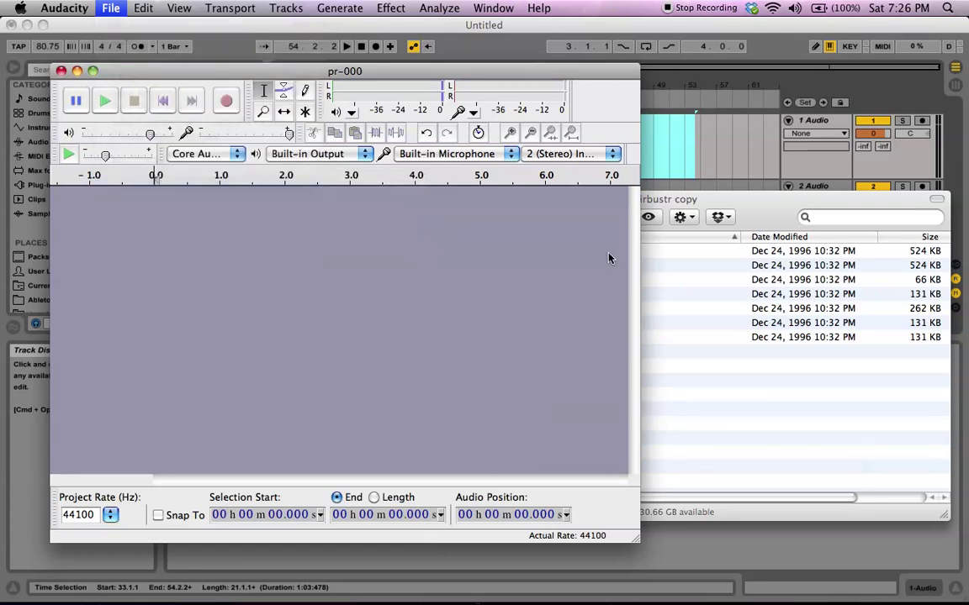
{"action": "double_click", "coordinate": [589, 156]}
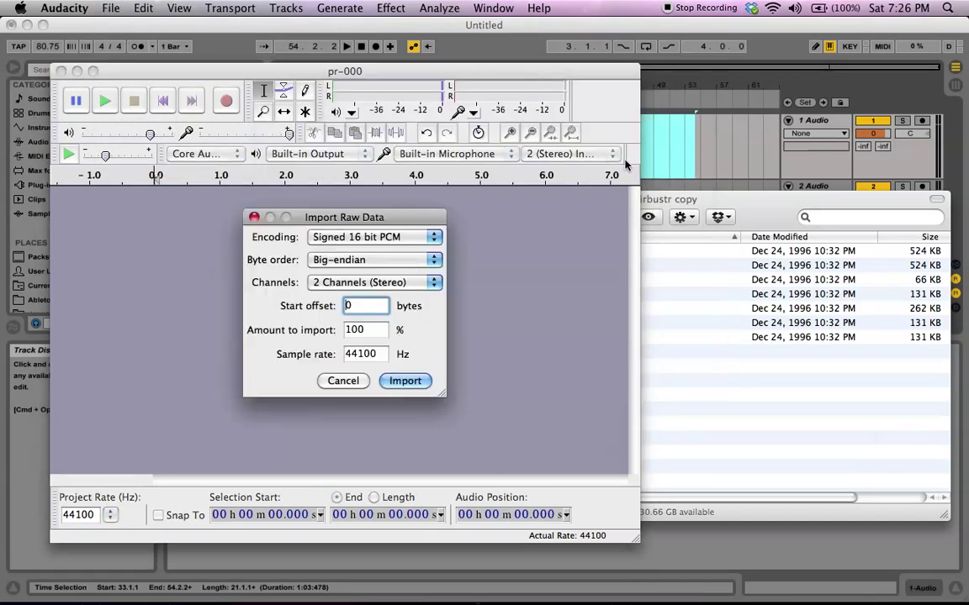
{"action": "left_click", "coordinate": [367, 238]}
{"action": "left_click", "coordinate": [374, 273]}
{"action": "left_click", "coordinate": [405, 381]}
{"action": "key", "text": "space"}
{"action": "key", "text": "space"}
- Import pr-200.bin from the airbustr copy folder as signed 16-bit PCM, little-endian, stereo raw data at 44100 Hz and play it
{"action": "left_click", "coordinate": [111, 8]}
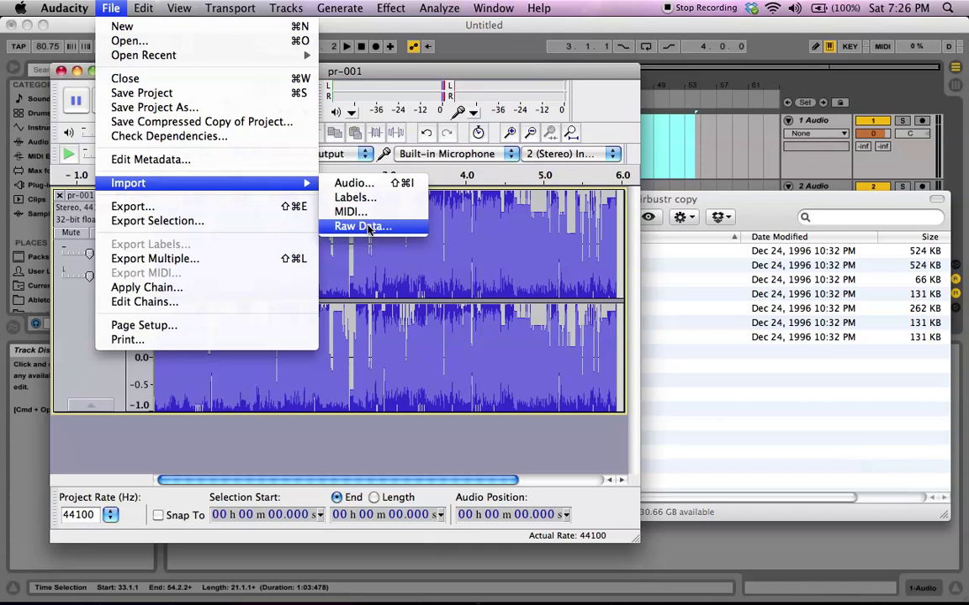
{"action": "left_click", "coordinate": [361, 223]}
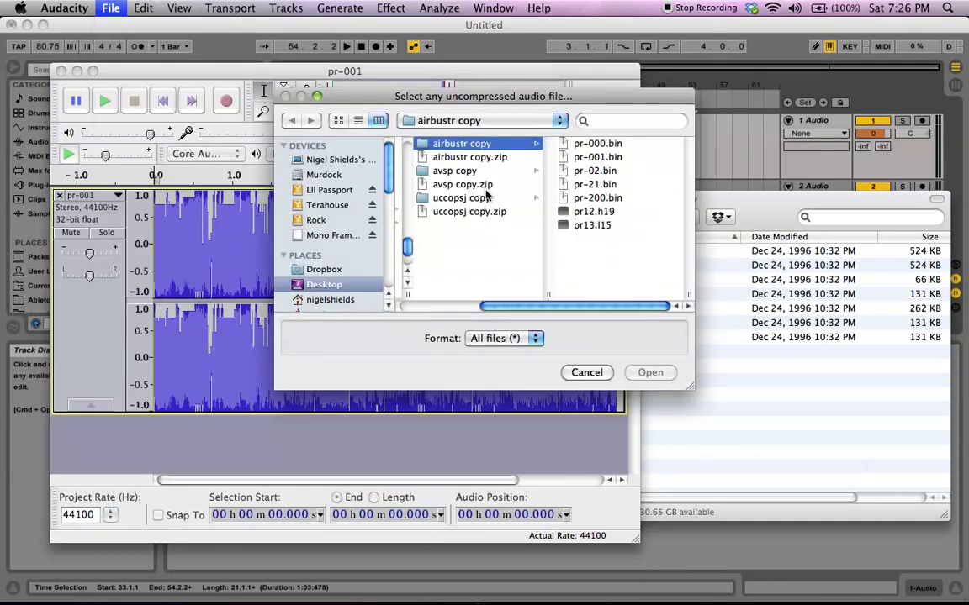
{"action": "left_click", "coordinate": [593, 198]}
{"action": "left_click", "coordinate": [650, 373]}
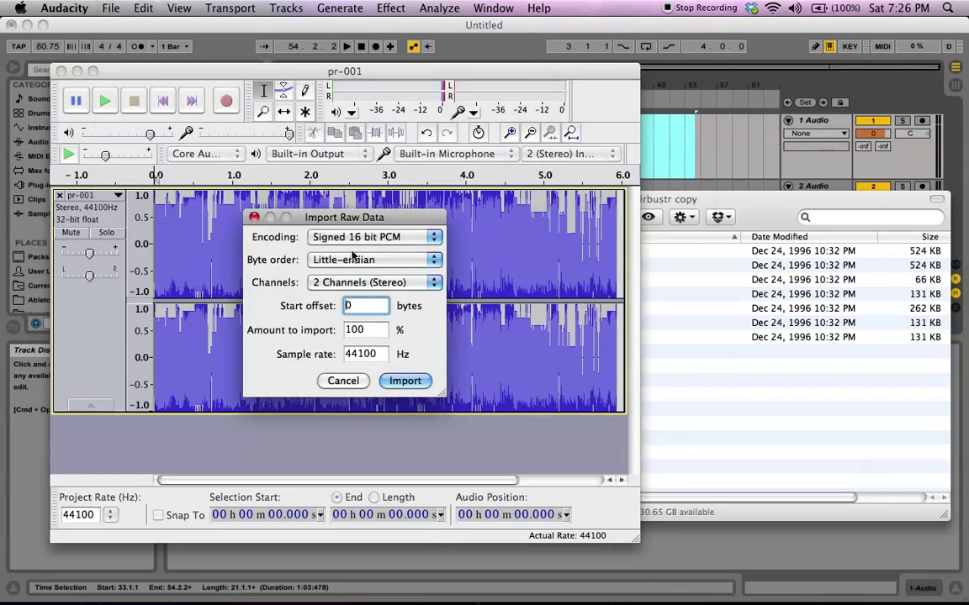
{"action": "left_click", "coordinate": [405, 380]}
{"action": "key", "text": "space"}
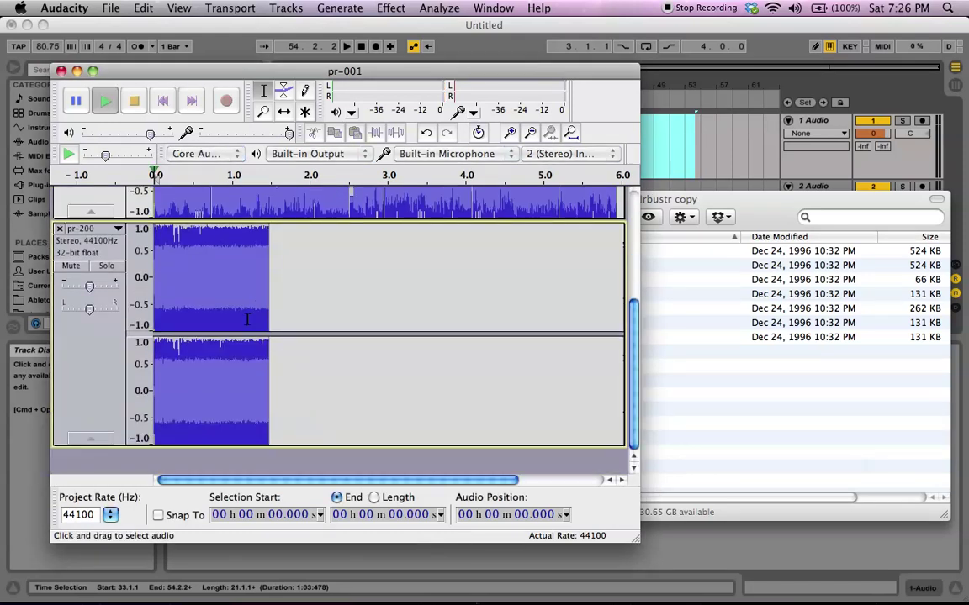
- Replace the pr-200 and pr-001 tracks with pr-02.bin imported as unsigned 8-bit PCM, mono raw data at 44100 Hz, and play it
{"action": "left_click", "coordinate": [59, 229]}
{"action": "left_click", "coordinate": [59, 195]}
{"action": "left_click", "coordinate": [111, 7]}
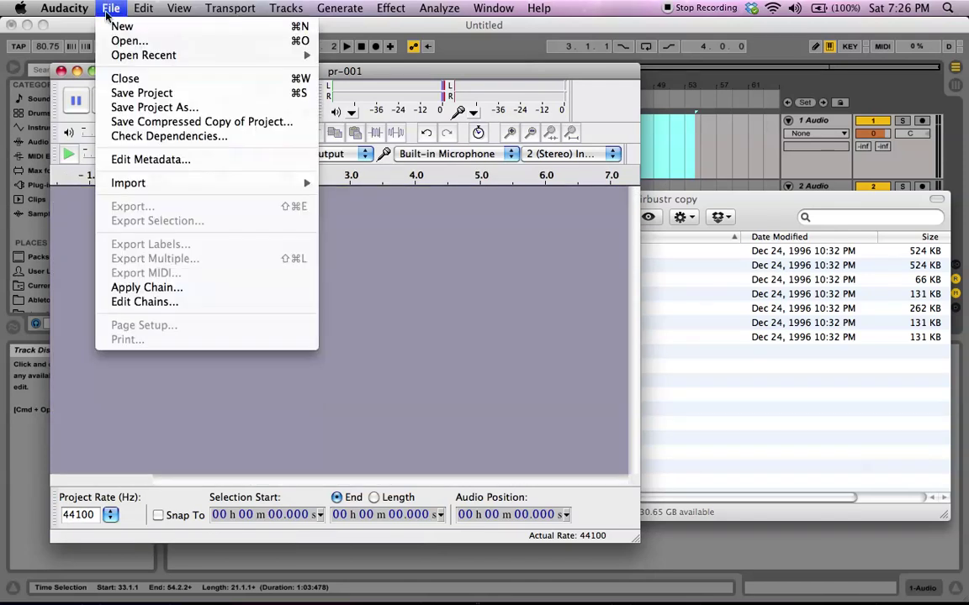
{"action": "mouse_move", "coordinate": [134, 194]}
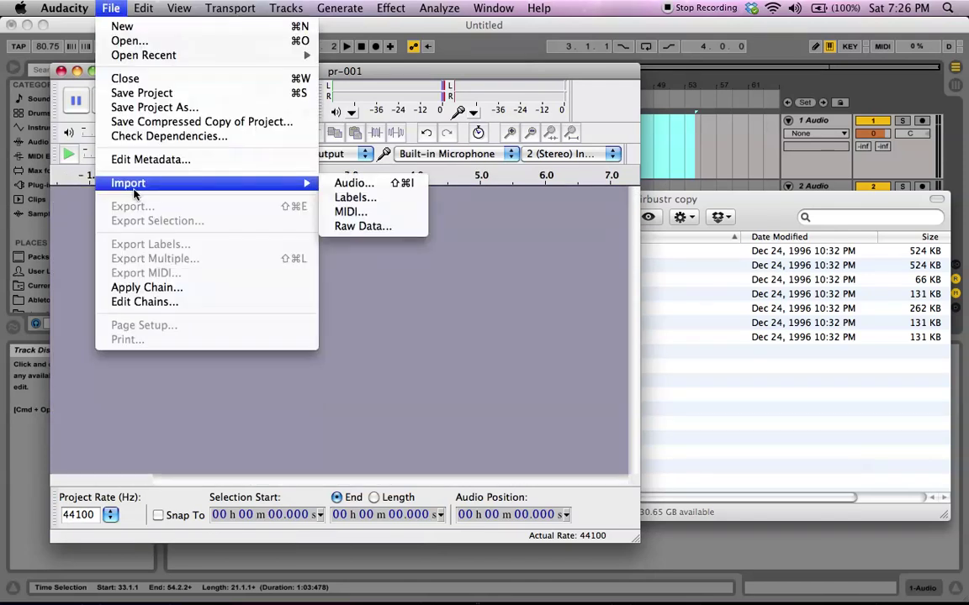
{"action": "left_click", "coordinate": [375, 227]}
{"action": "left_click", "coordinate": [626, 172]}
{"action": "key", "text": "Down"}
{"action": "key", "text": "Up"}
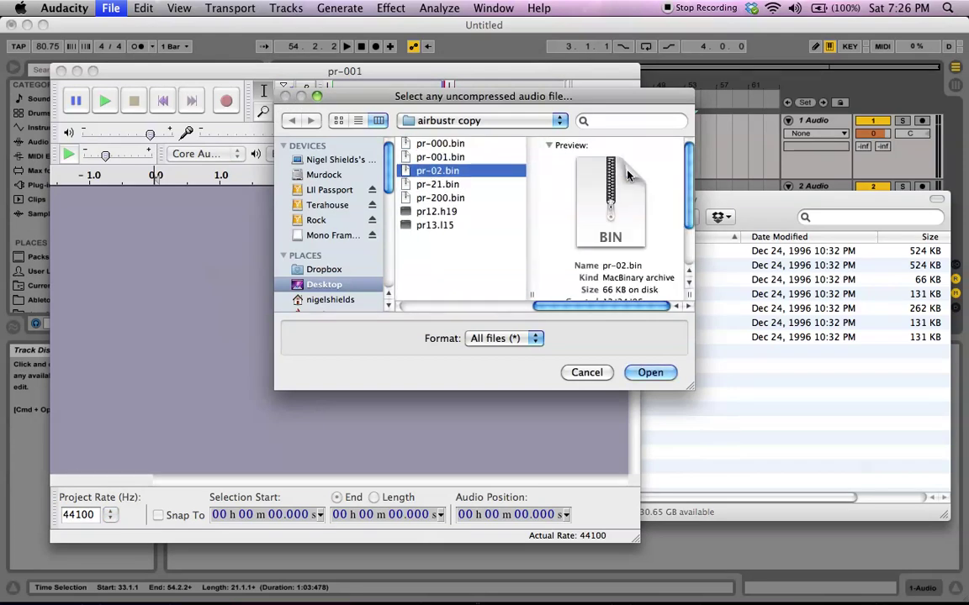
{"action": "key", "text": "Return"}
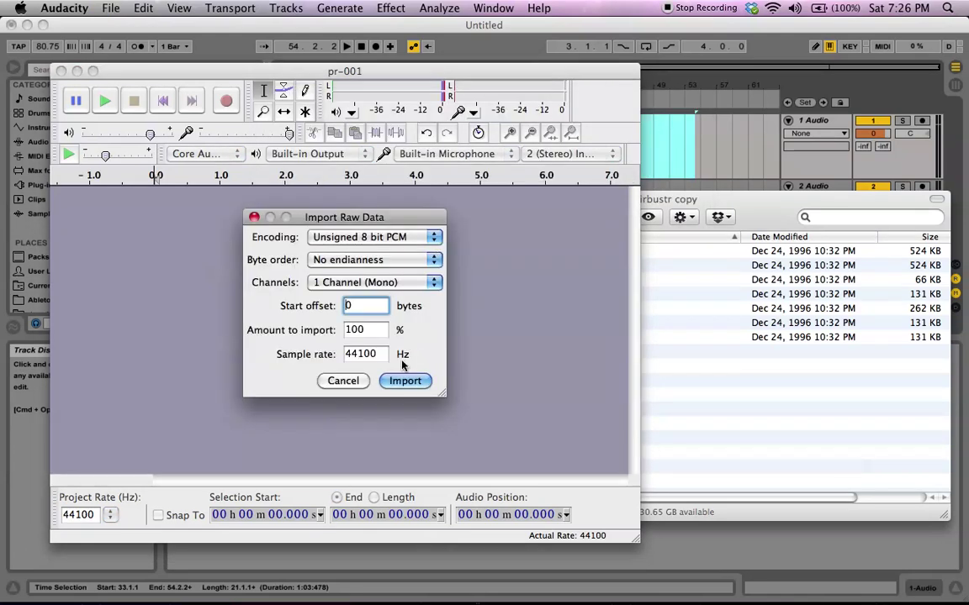
{"action": "left_click", "coordinate": [403, 382]}
{"action": "key", "text": "space"}
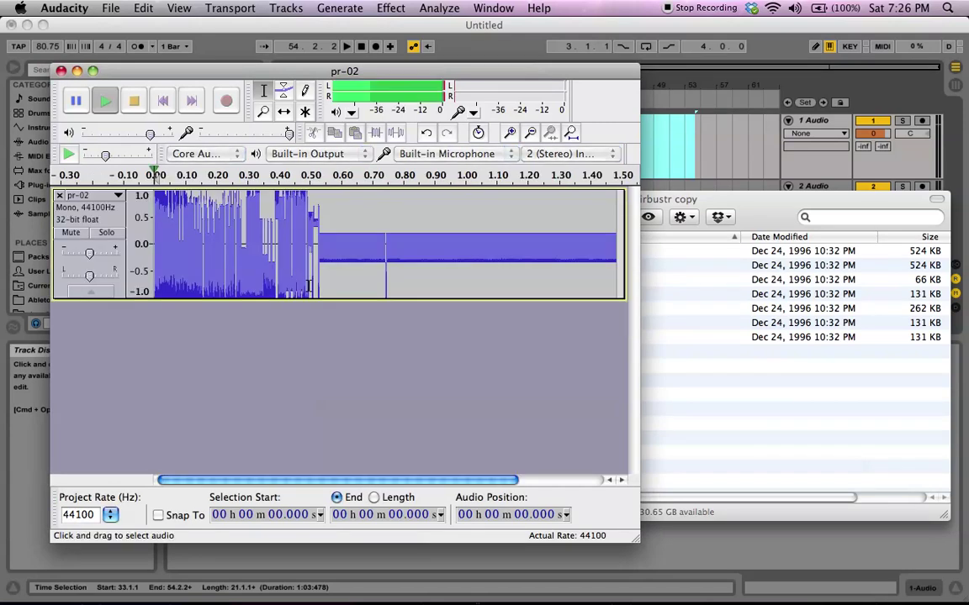
- Replace the pr-02 track with pr-21.bin imported as signed 16-bit PCM, big-endian, stereo raw data at 44100 Hz, and play it
{"action": "left_click", "coordinate": [110, 8]}
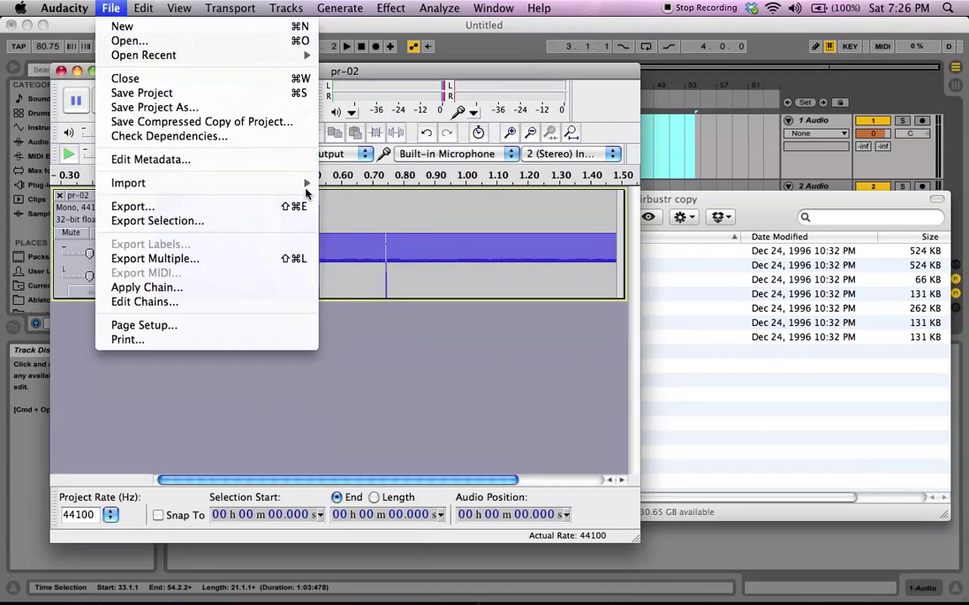
{"action": "mouse_move", "coordinate": [286, 183]}
{"action": "left_click", "coordinate": [361, 226]}
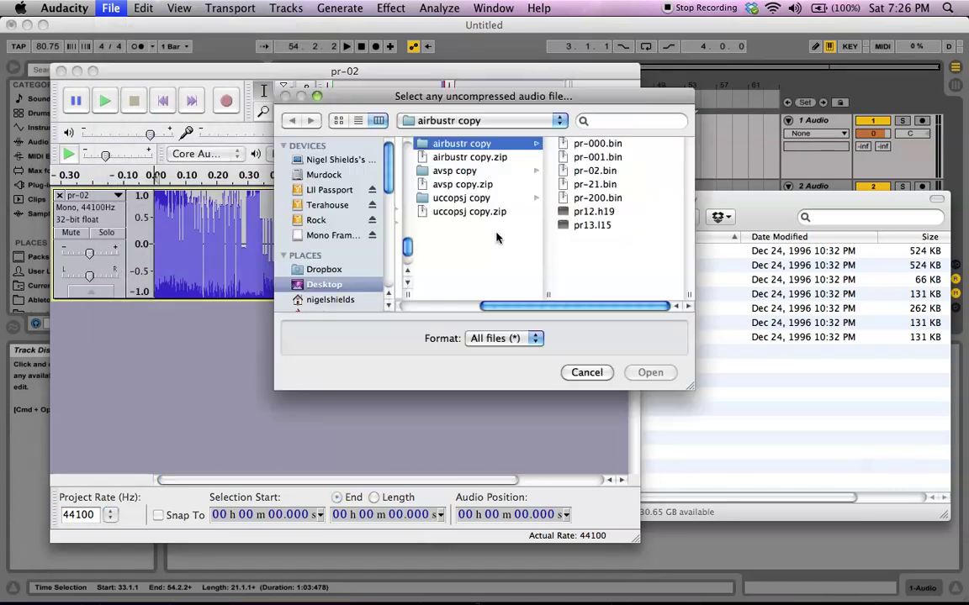
{"action": "double_click", "coordinate": [601, 185]}
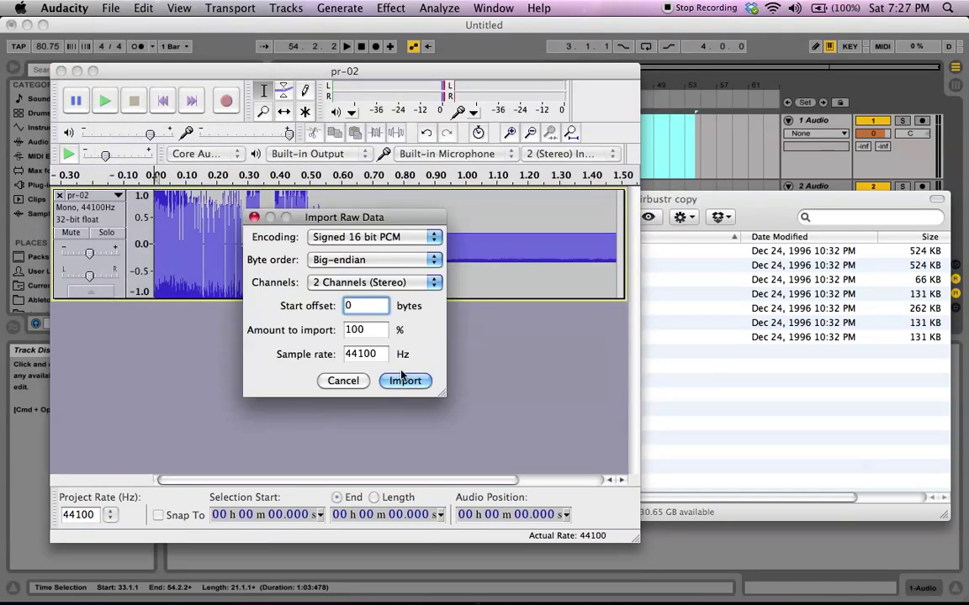
{"action": "left_click", "coordinate": [403, 380]}
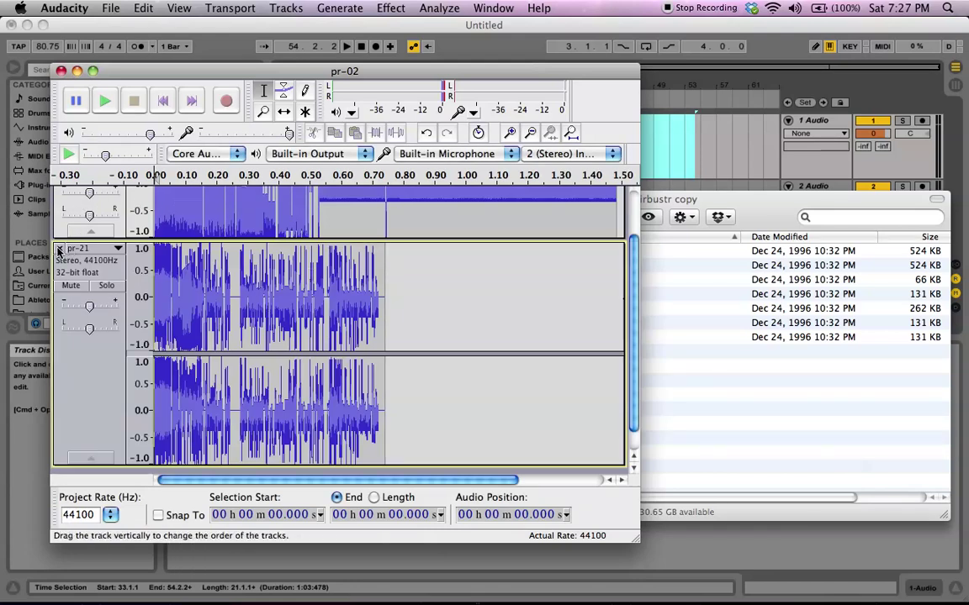
{"action": "scroll", "coordinate": [59, 252], "scroll_direction": "up", "scroll_amount": 2}
{"action": "left_click", "coordinate": [58, 195]}
{"action": "key", "text": "space"}
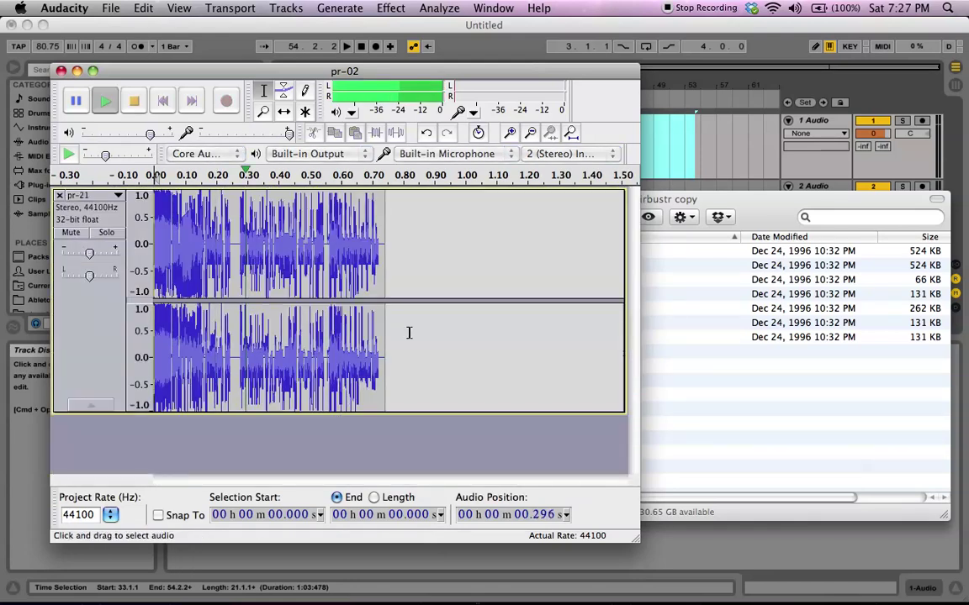
- Remove the pr-21 track from the project
{"action": "left_click", "coordinate": [84, 195]}
{"action": "left_click", "coordinate": [59, 195]}
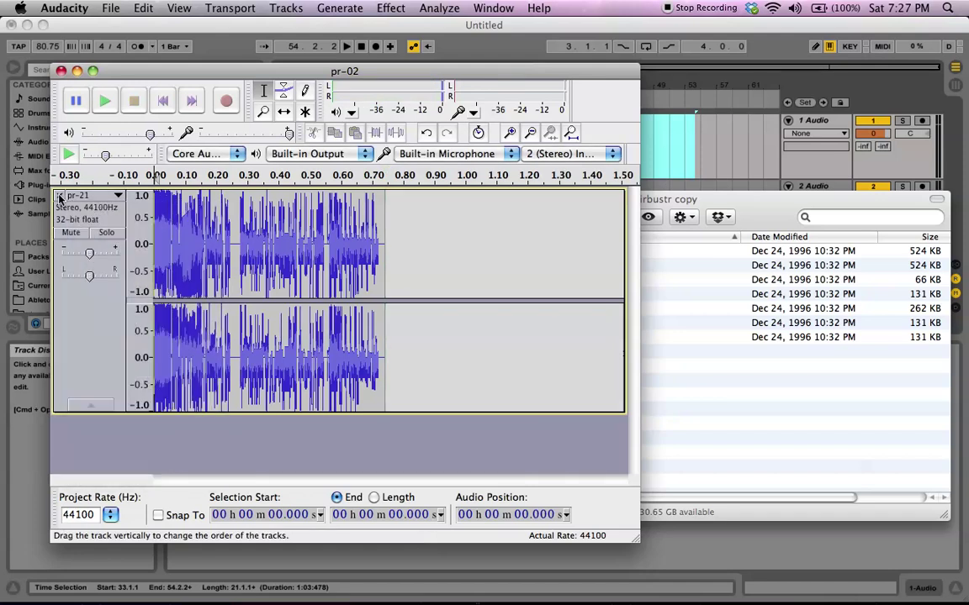
{"action": "left_click", "coordinate": [59, 195]}
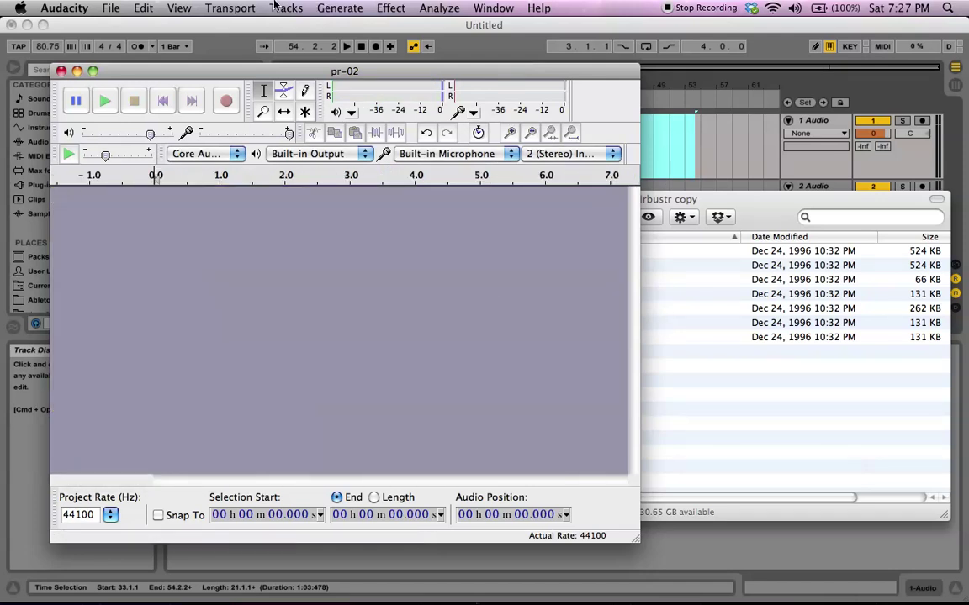
- Examine the previews of the .bin files in the airbustr copy folder for a raw data import, then leave without importing
{"action": "left_click", "coordinate": [110, 8]}
{"action": "mouse_move", "coordinate": [159, 182]}
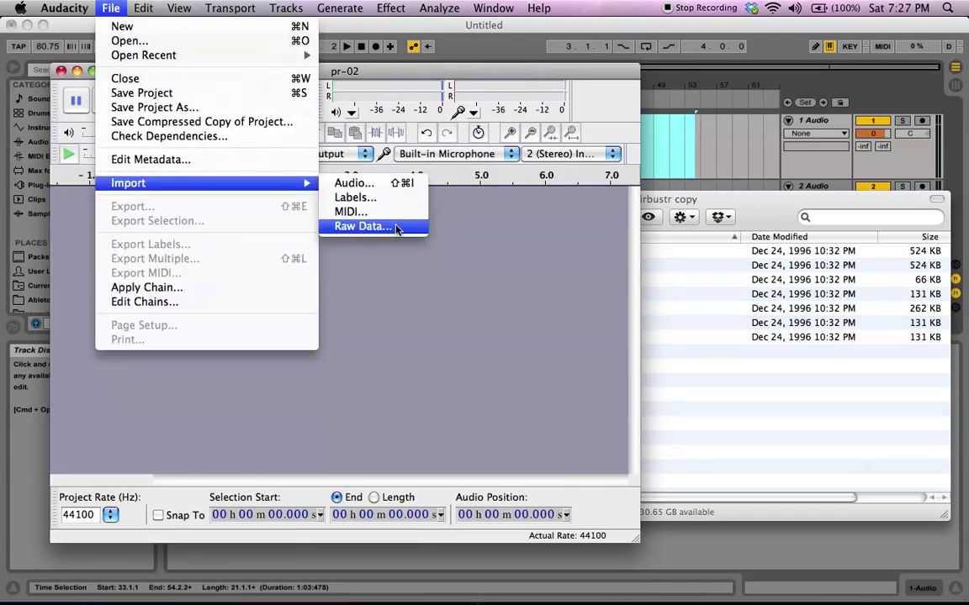
{"action": "left_click", "coordinate": [406, 227]}
{"action": "left_click", "coordinate": [612, 198]}
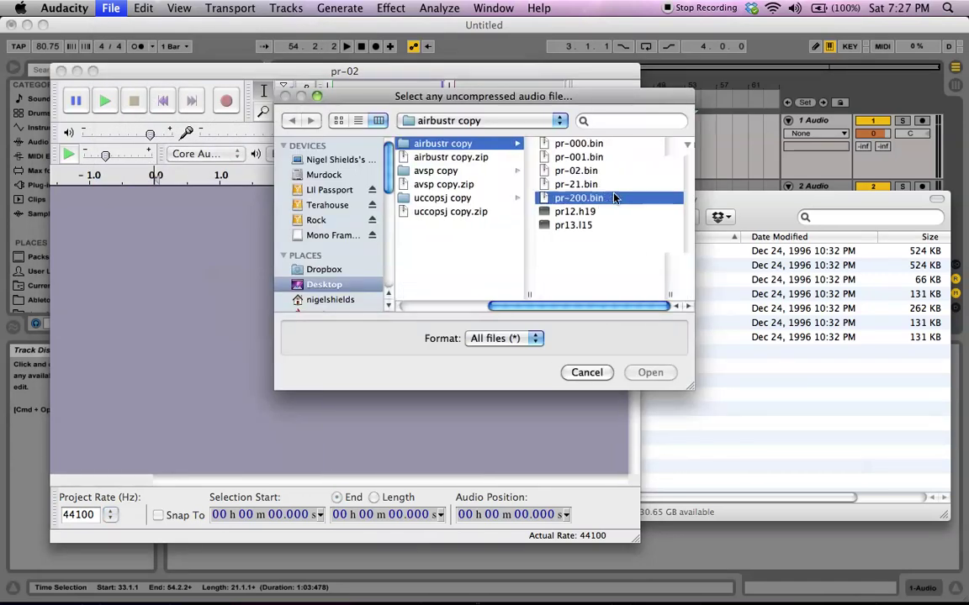
{"action": "key", "text": "Up"}
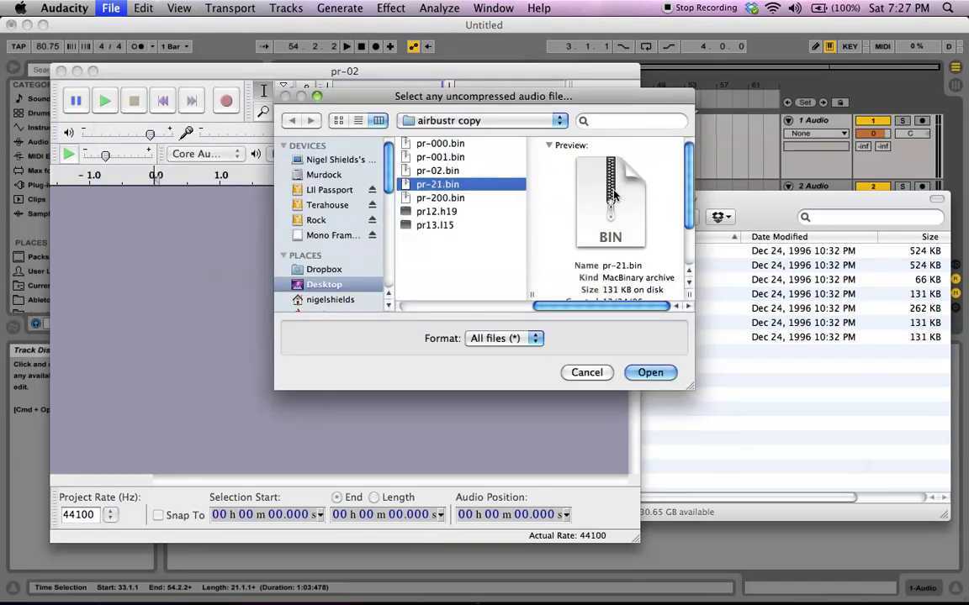
{"action": "key", "text": "Up"}
{"action": "key", "text": "Down"}
{"action": "key", "text": "Down"}
{"action": "key", "text": "Down"}
{"action": "key", "text": "Up"}
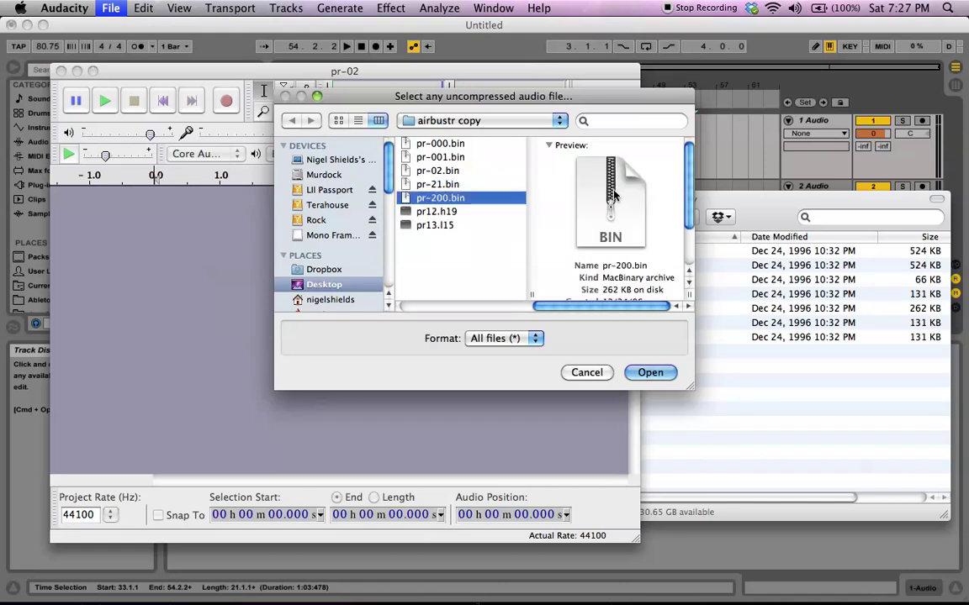
{"action": "key", "text": "Up"}
{"action": "key", "text": "Down"}
{"action": "key", "text": "Up"}
{"action": "key", "text": "Up"}
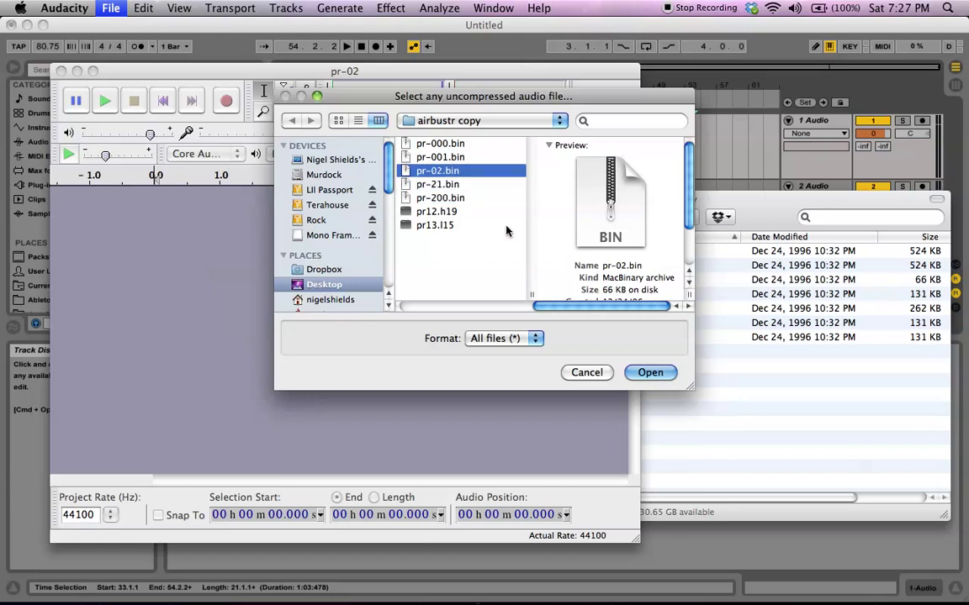
{"action": "left_click", "coordinate": [581, 375]}
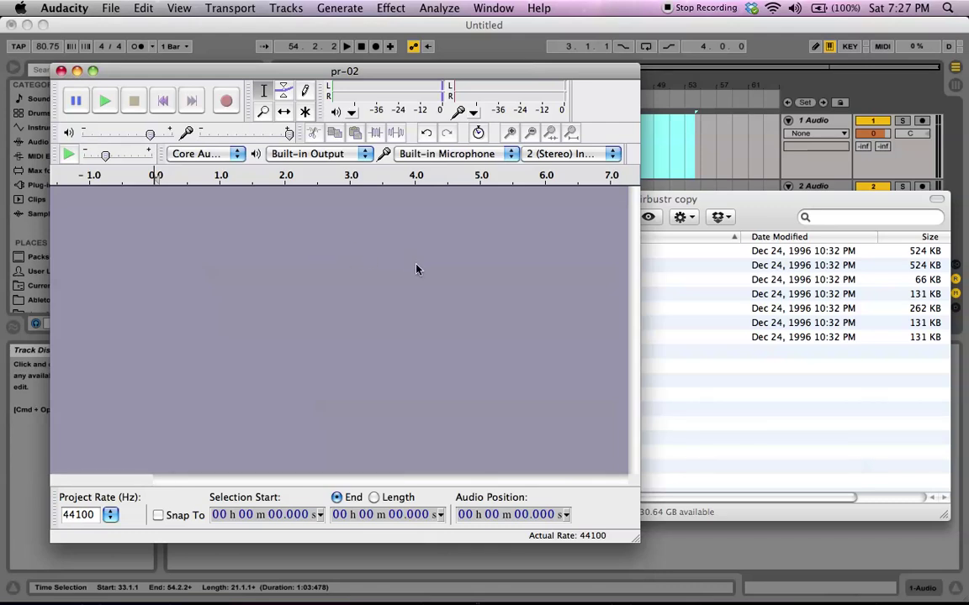
{"action": "key", "text": "super+Tab"}
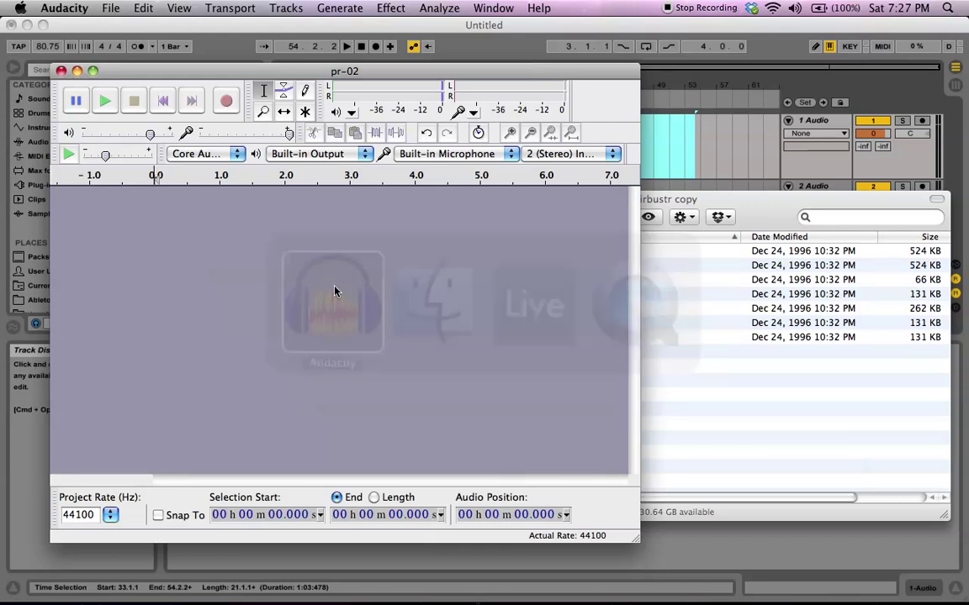